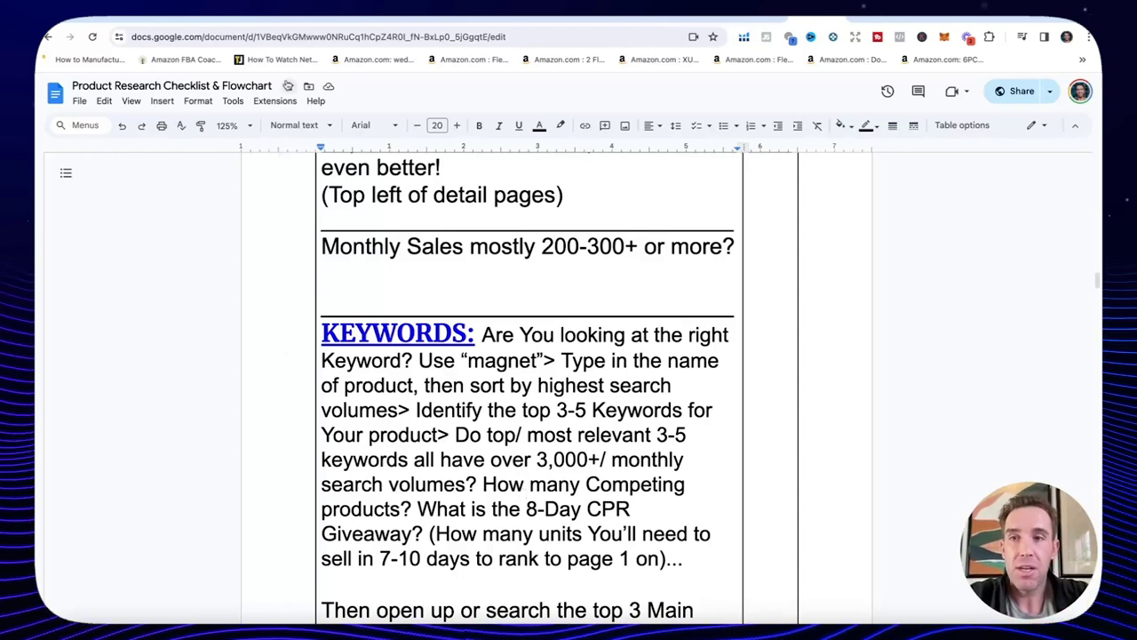
- View the product research sources: Helium 10 Black Box, Etsy storage listings, TikTok's "amazon must haves 2024" results and the Amazon coffee syrup organizer listing
click(320, 16)
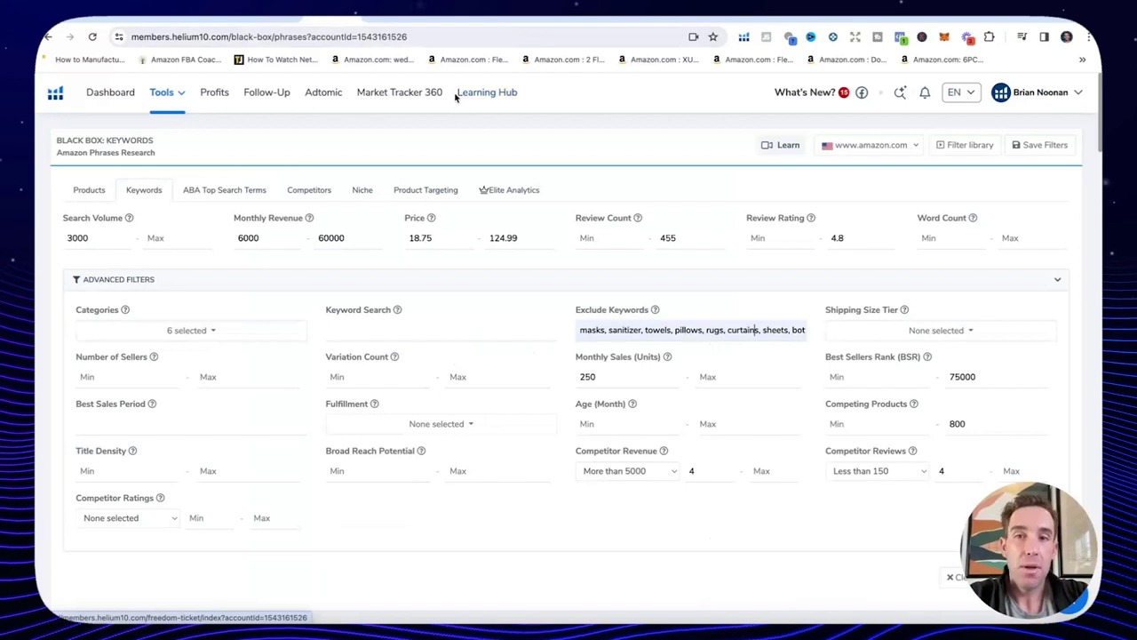
click(510, 20)
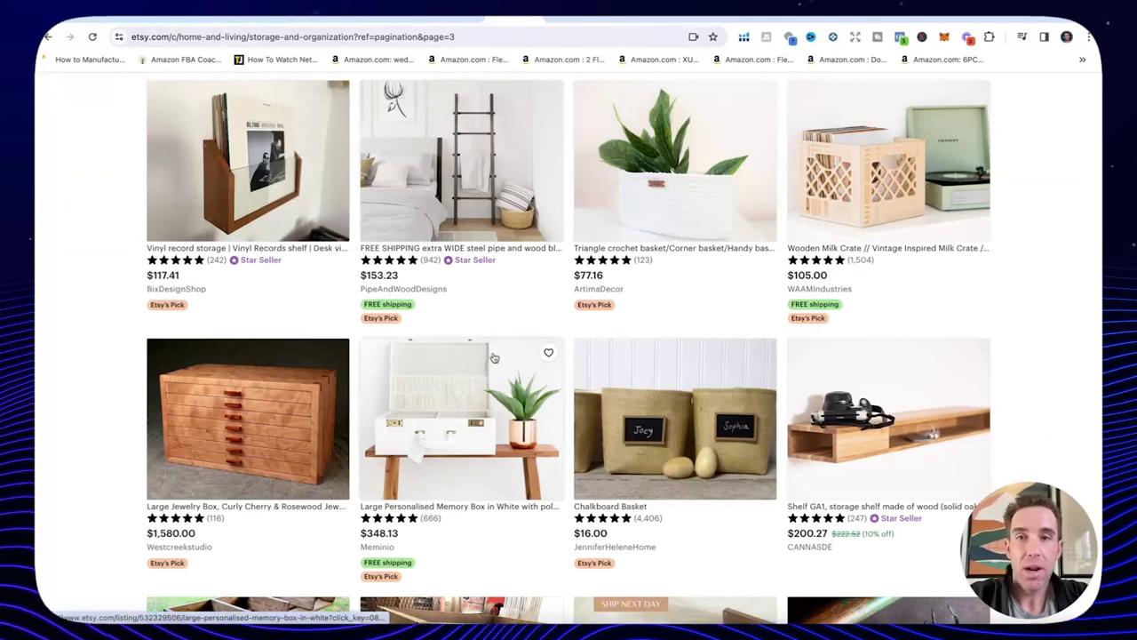
click(568, 18)
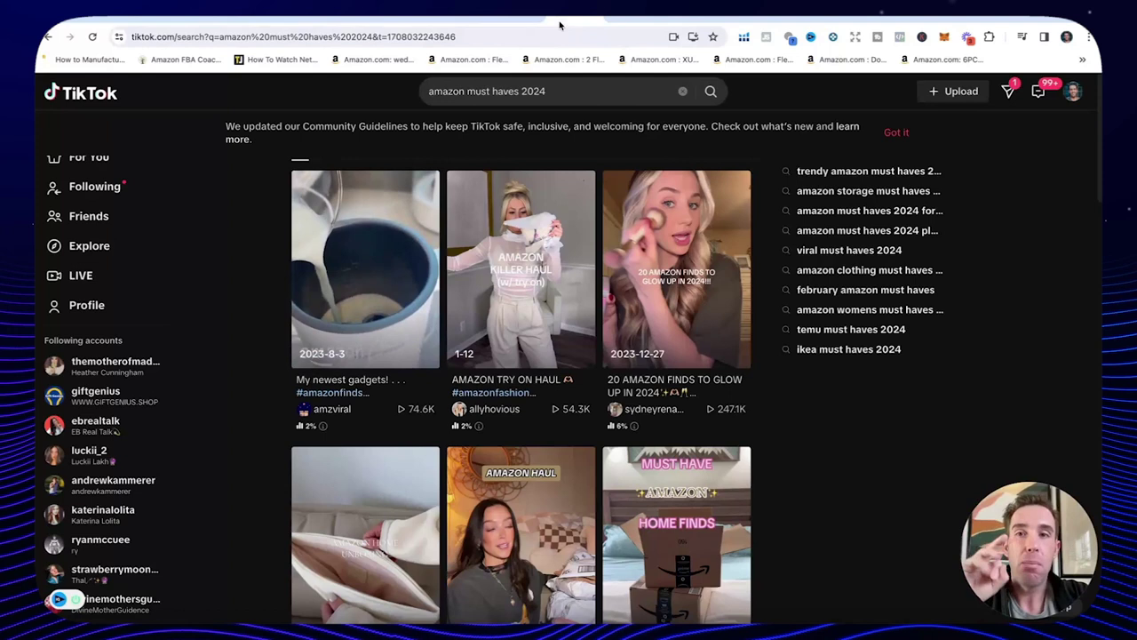
click(452, 16)
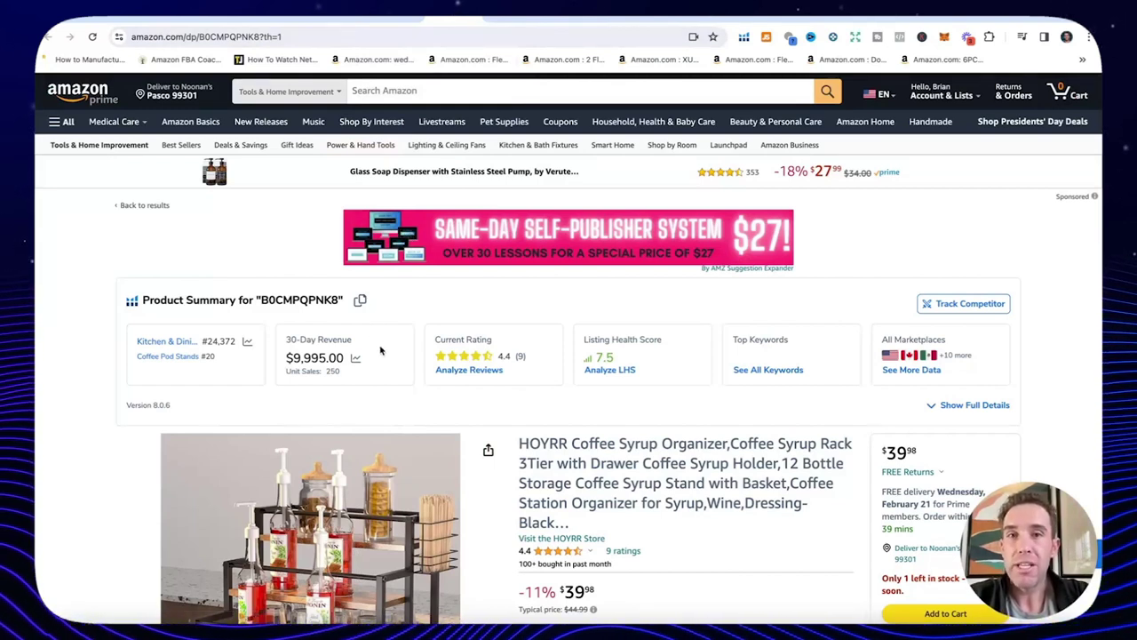
mouse_move(443, 444)
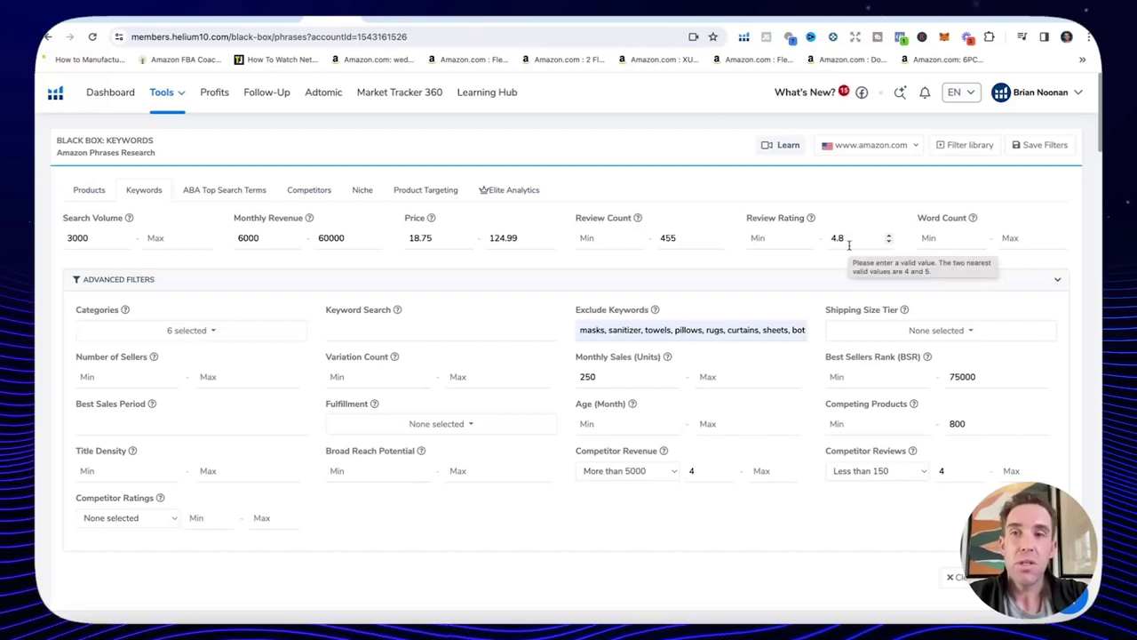
- Review which product categories are selected in the Categories filter of the Helium 10 Black Box keyword search
click(199, 340)
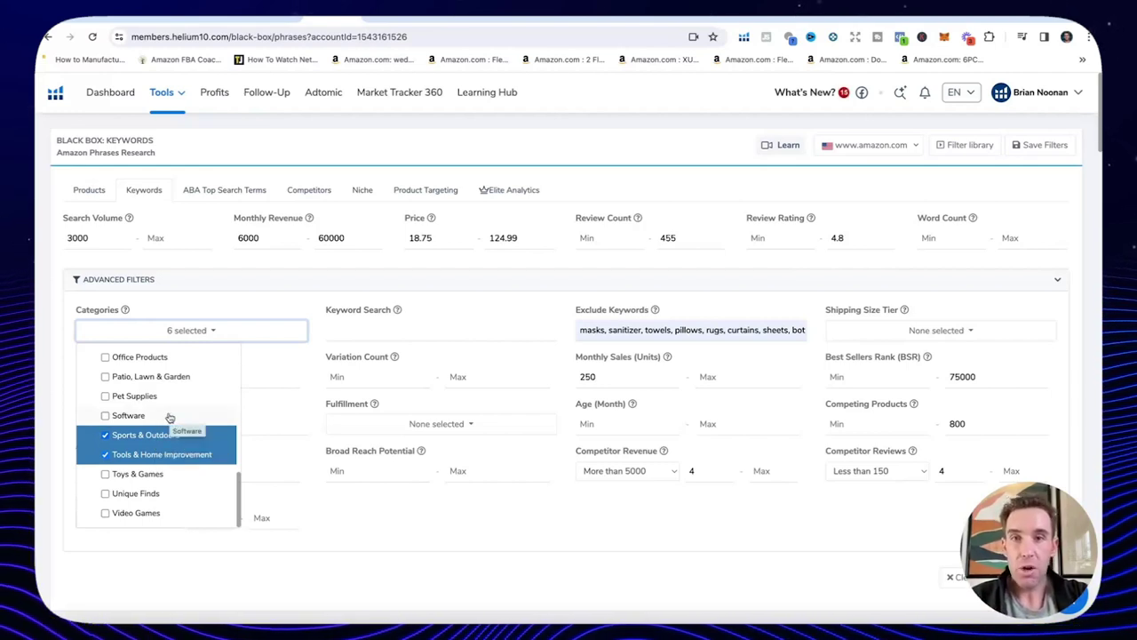
scroll(170, 417, up, 10)
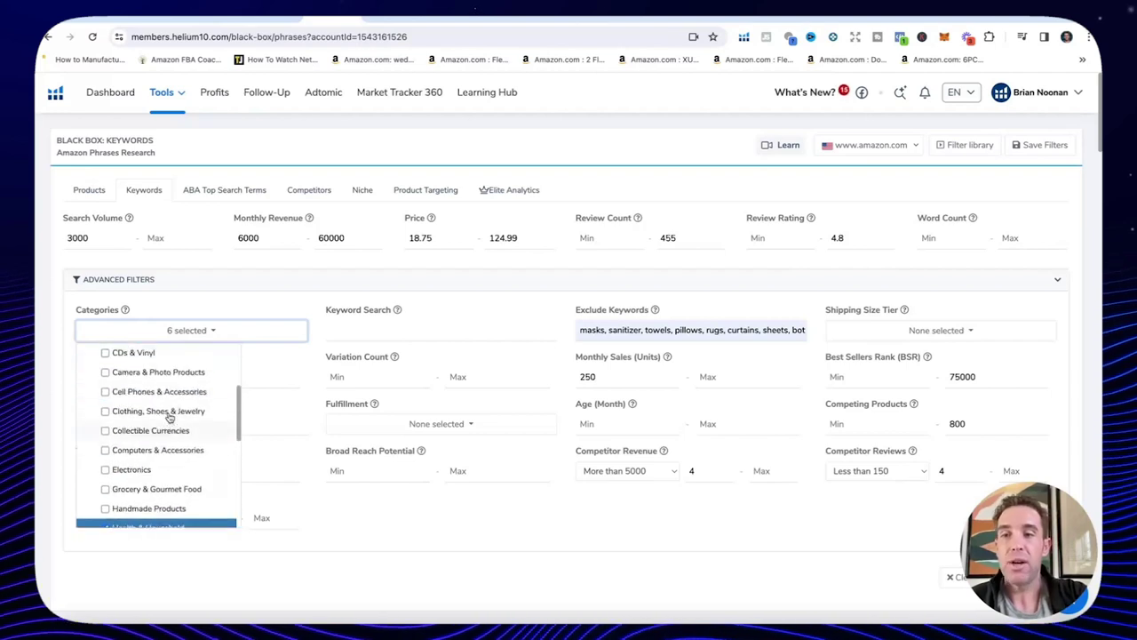
scroll(182, 457, down, 5)
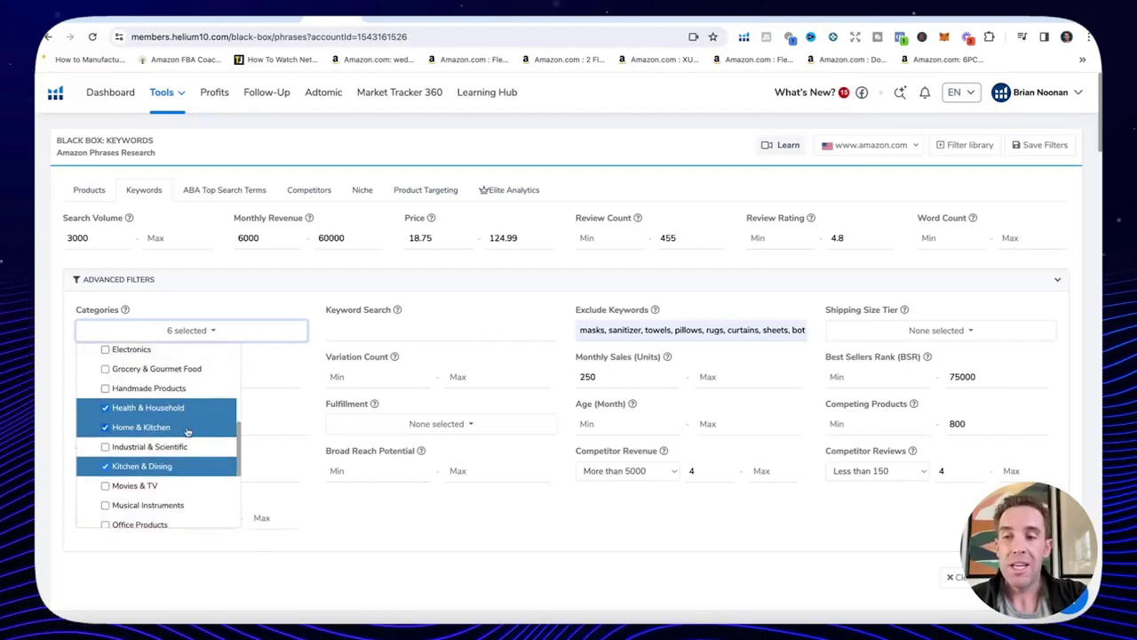
scroll(190, 465, down, 4)
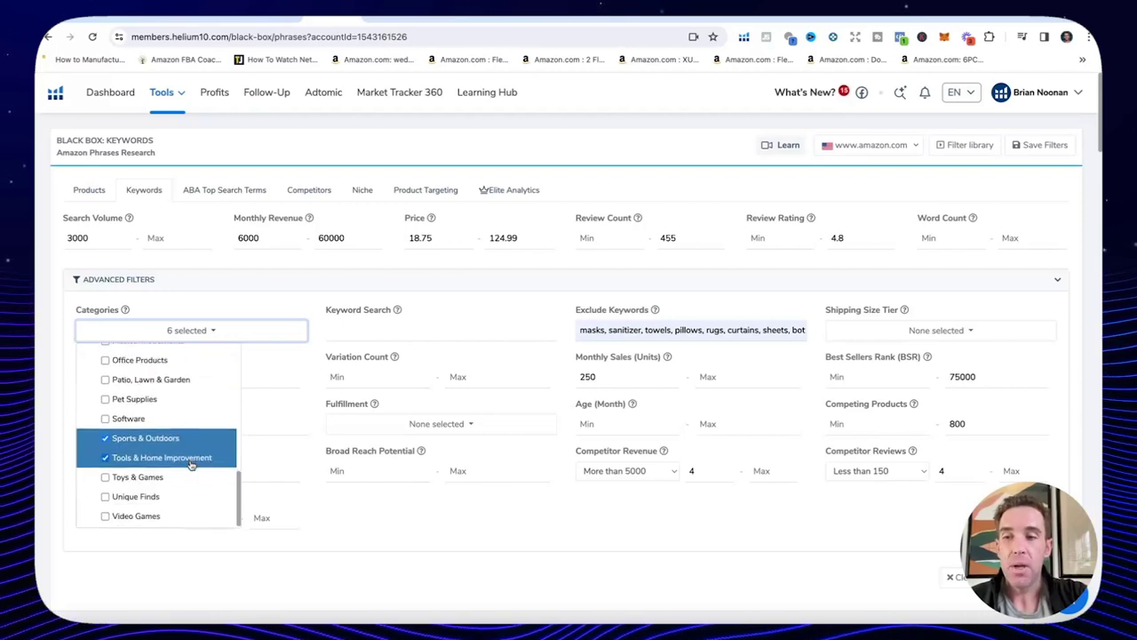
scroll(192, 453, down, 1)
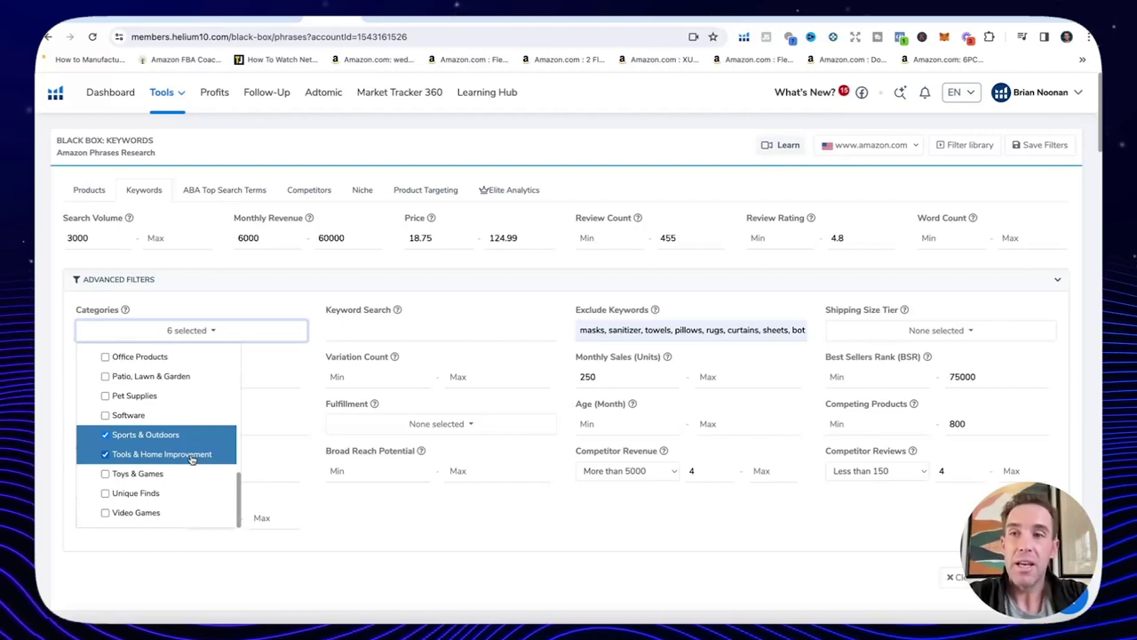
scroll(191, 461, up, 5)
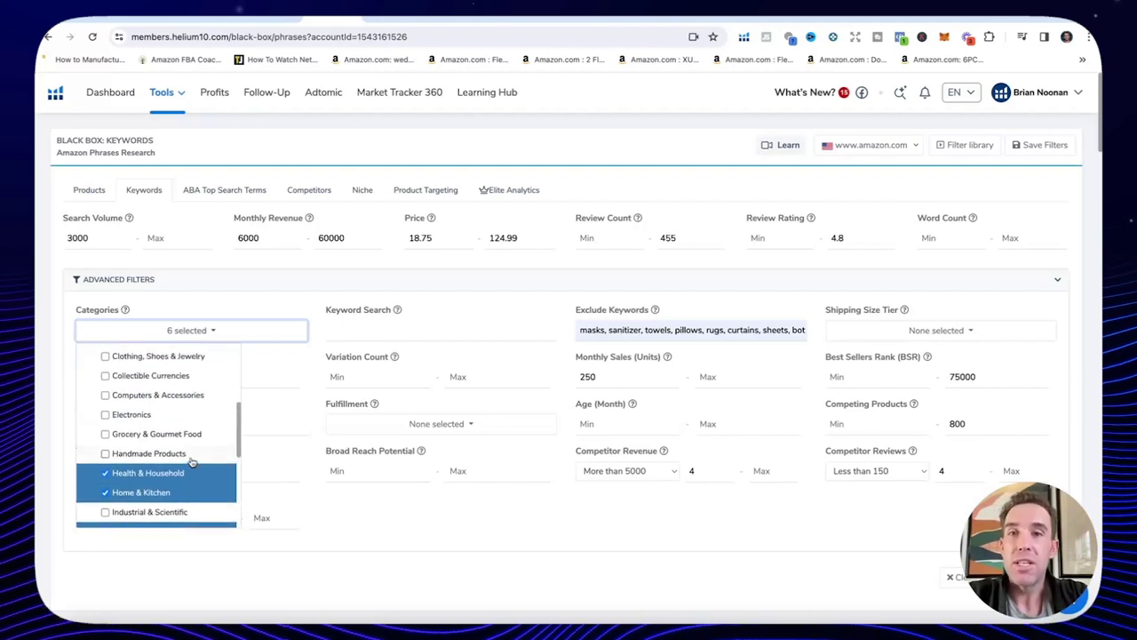
scroll(191, 461, up, 4)
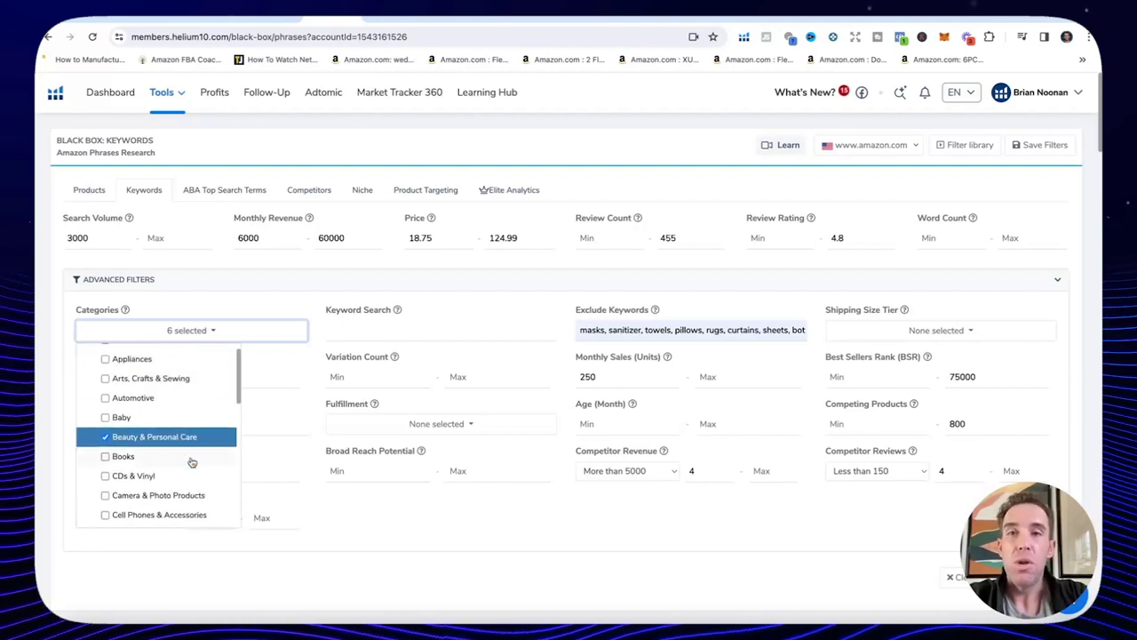
scroll(192, 461, down, 2)
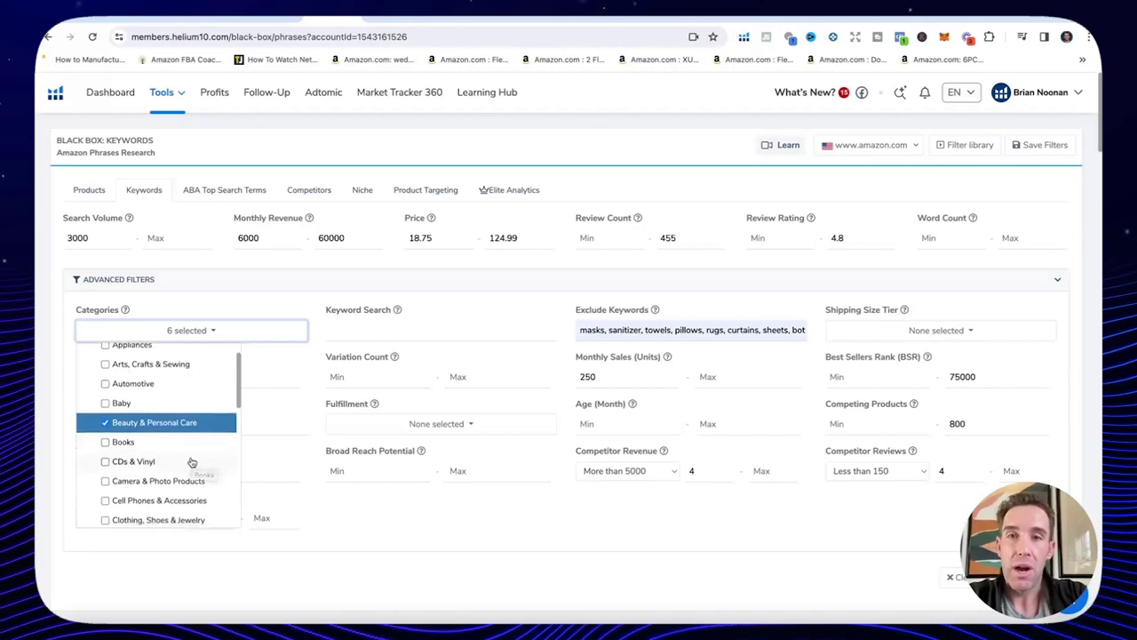
scroll(192, 468, down, 2)
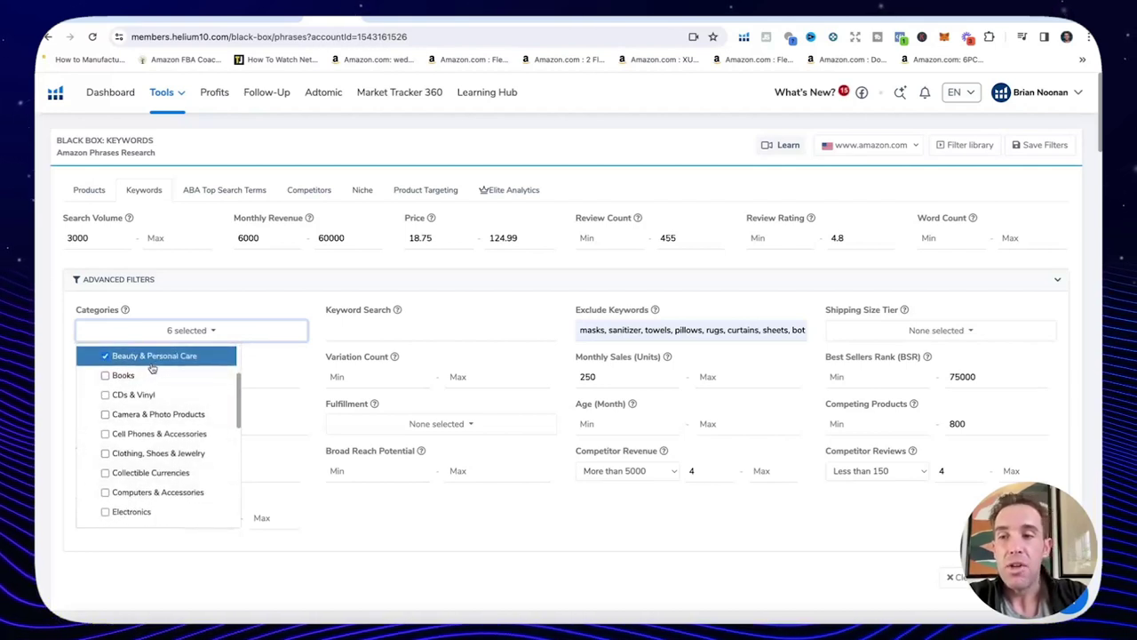
scroll(158, 364, down, 3)
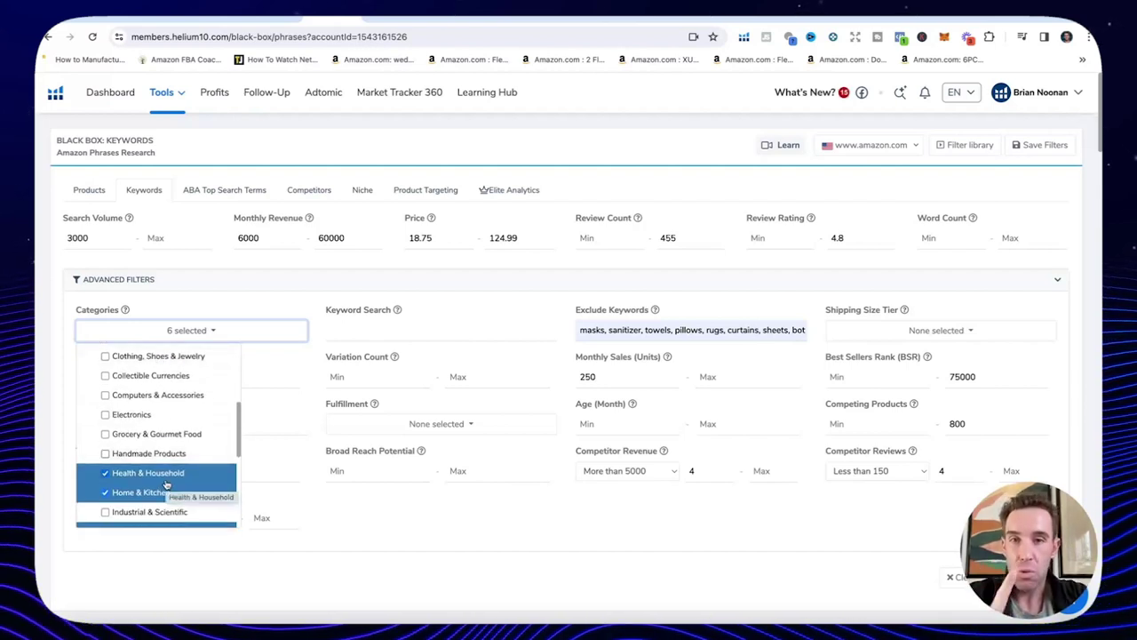
scroll(172, 471, down, 2)
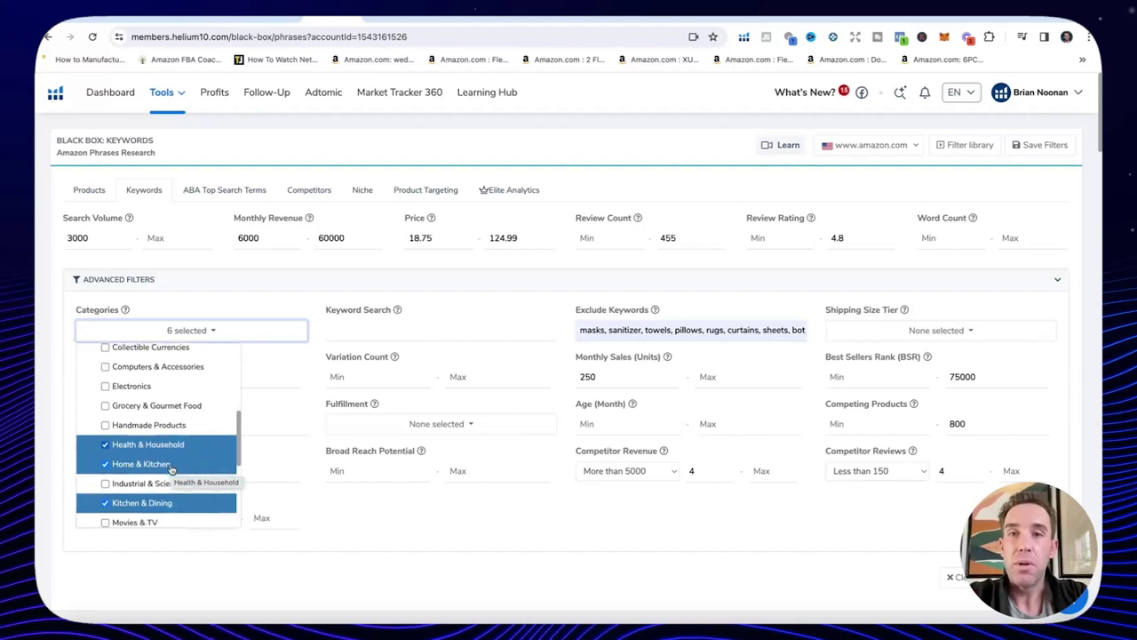
scroll(195, 437, down, 2)
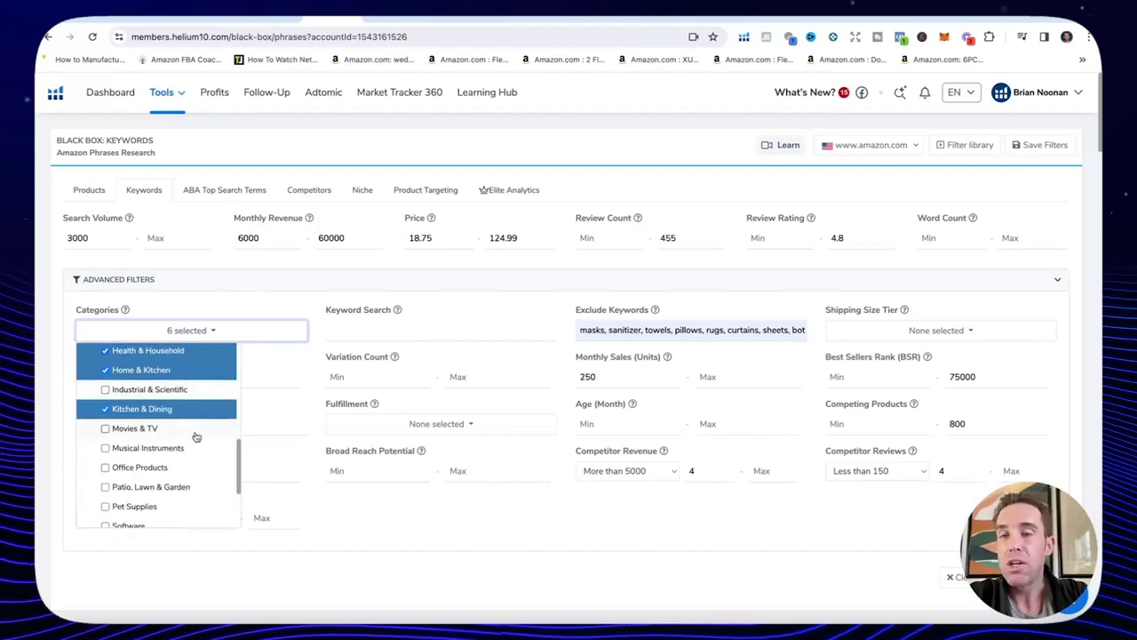
scroll(196, 436, down, 1)
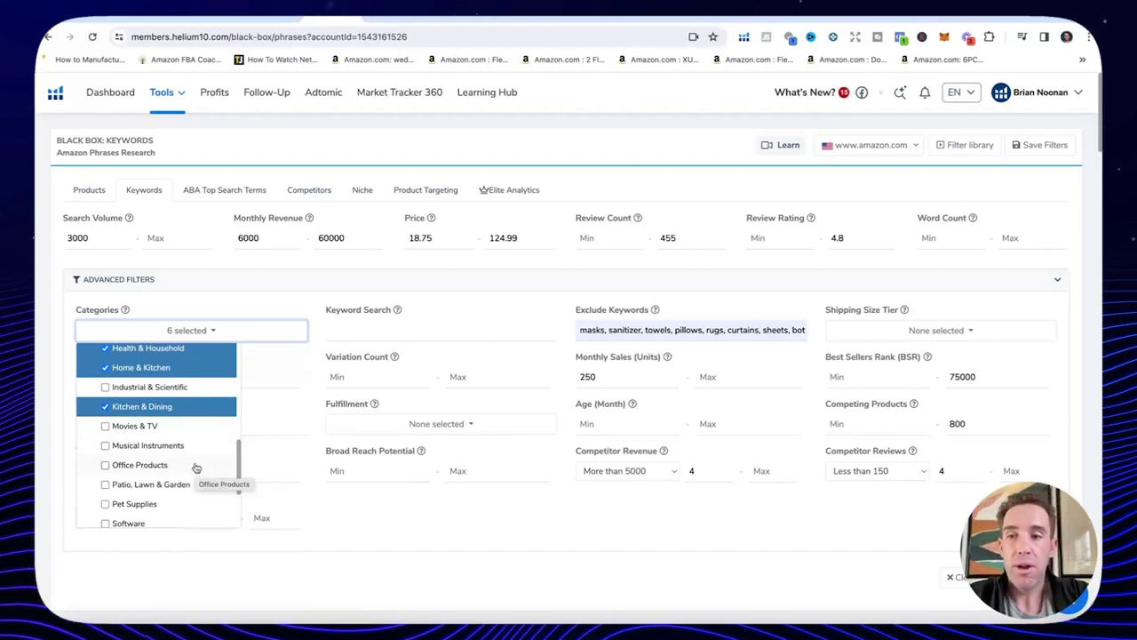
scroll(196, 467, down, 3)
scroll(197, 467, up, 1)
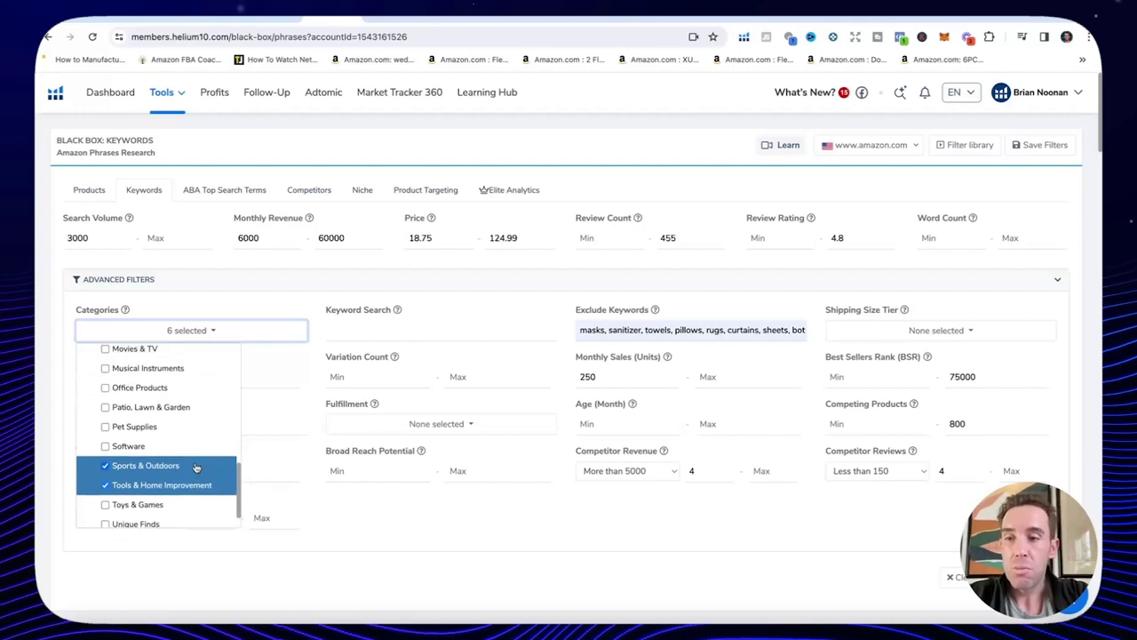
scroll(173, 479, up, 2)
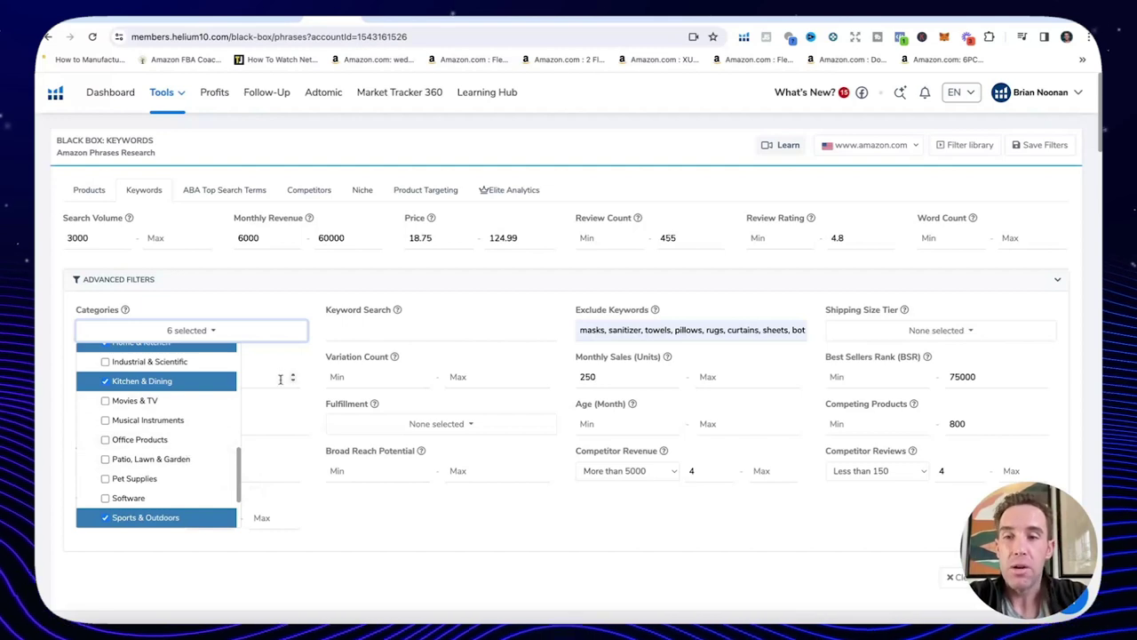
click(558, 283)
click(558, 283)
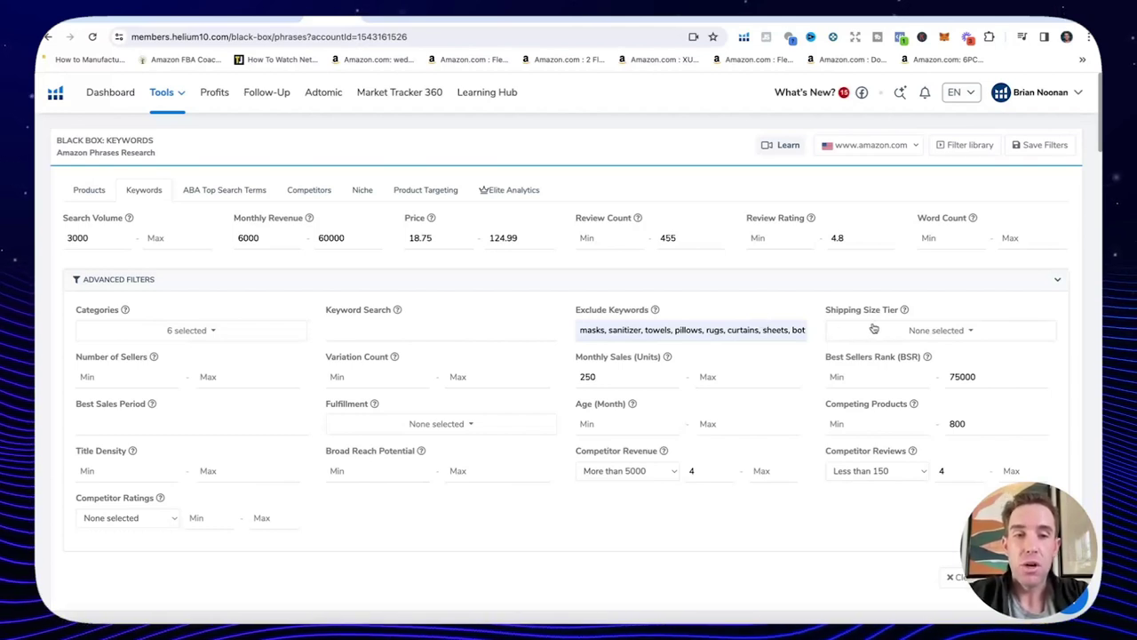
- Examine the maximum Best Sellers Rank, minimum Monthly Sales, Competitor Revenue and Competitor Reviews filters
drag(981, 376, 929, 378)
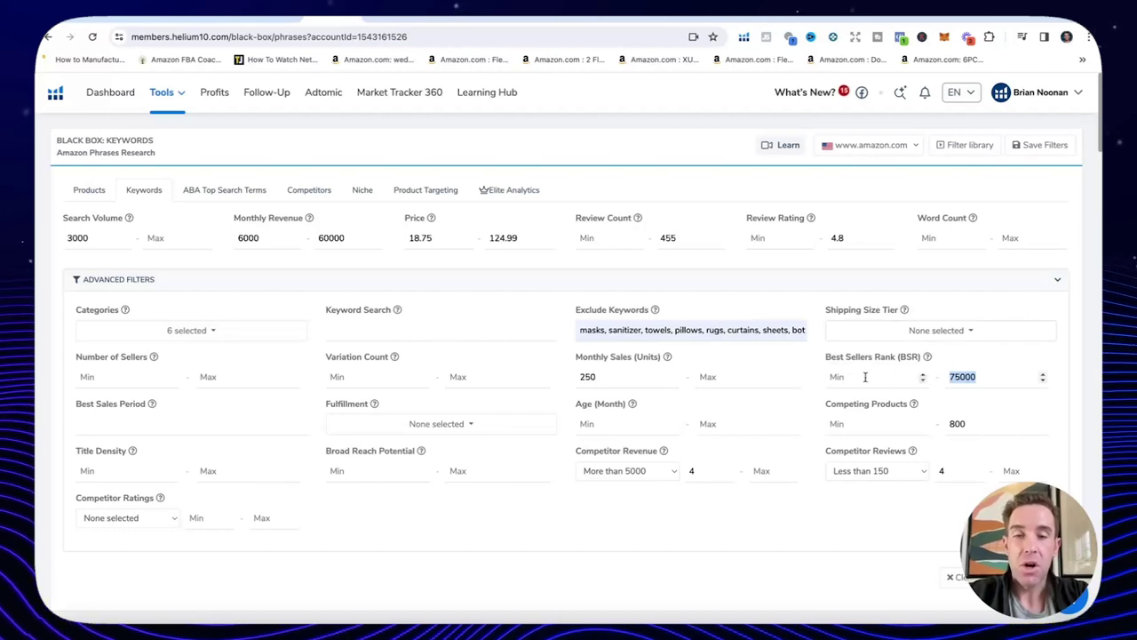
click(603, 376)
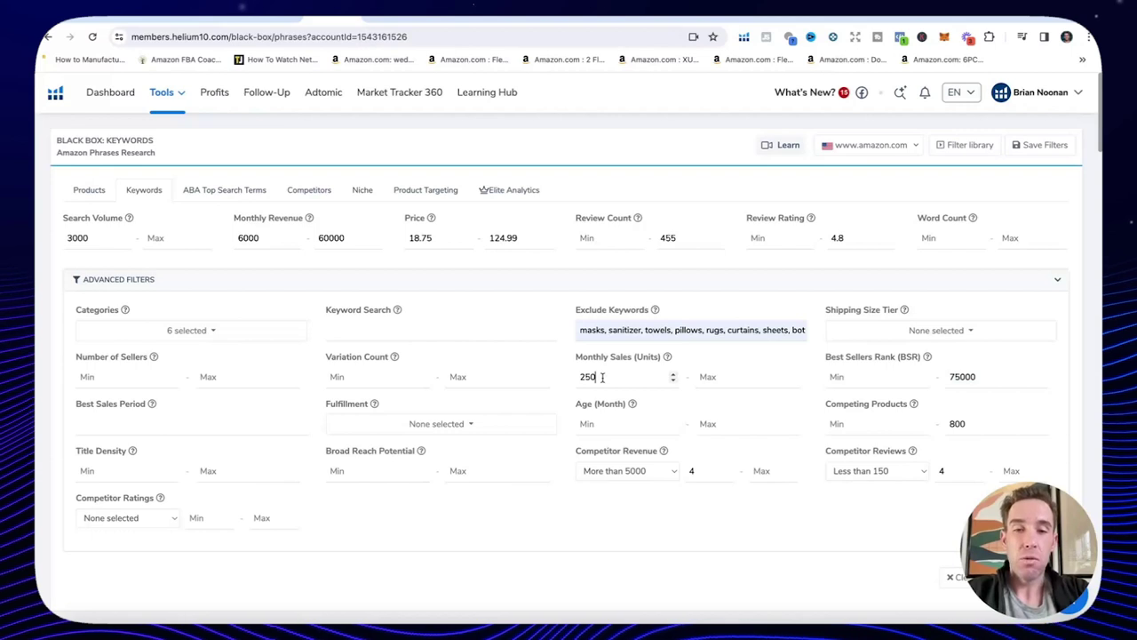
scroll(551, 490, down, 1)
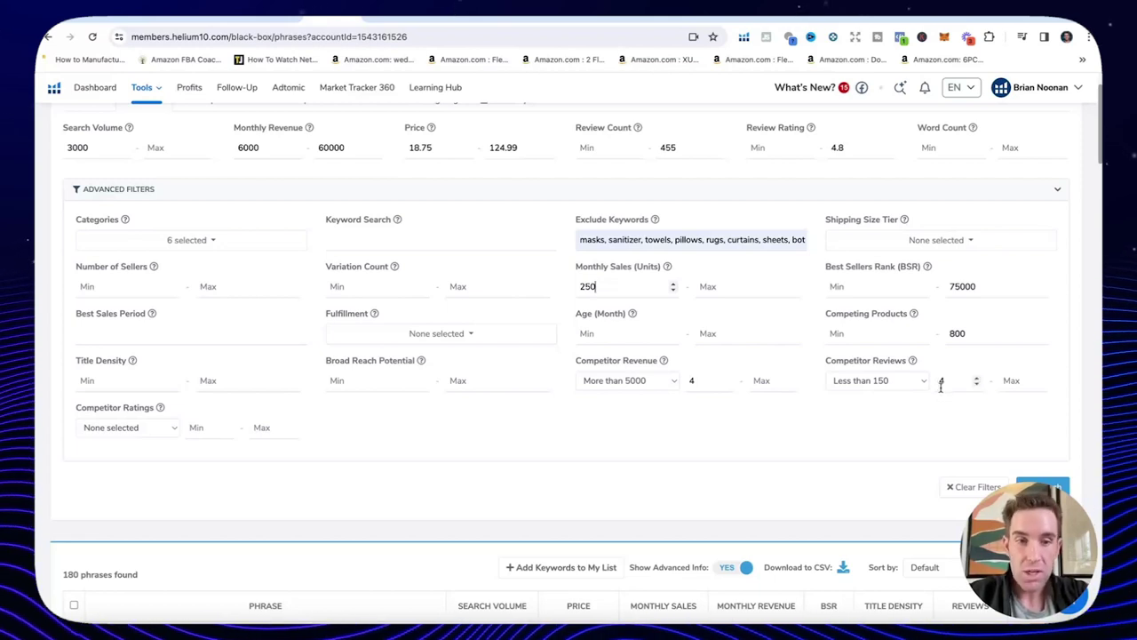
- Find the phrase "coffee syrup organizer" in the keyword results and examine its entry
scroll(831, 449, down, 3)
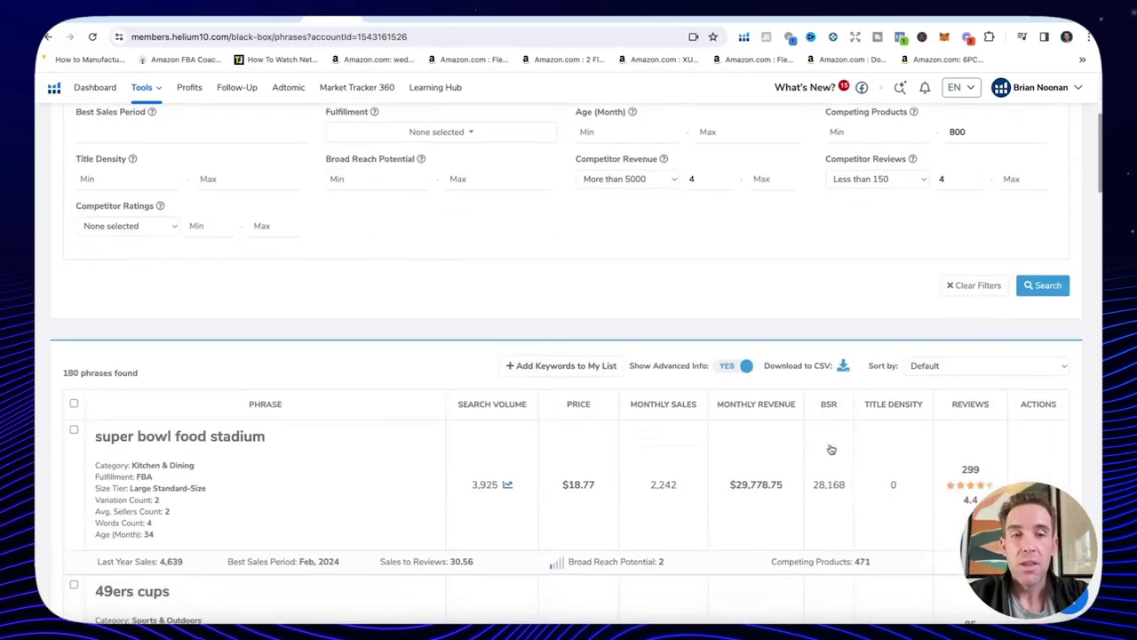
scroll(633, 444, down, 14)
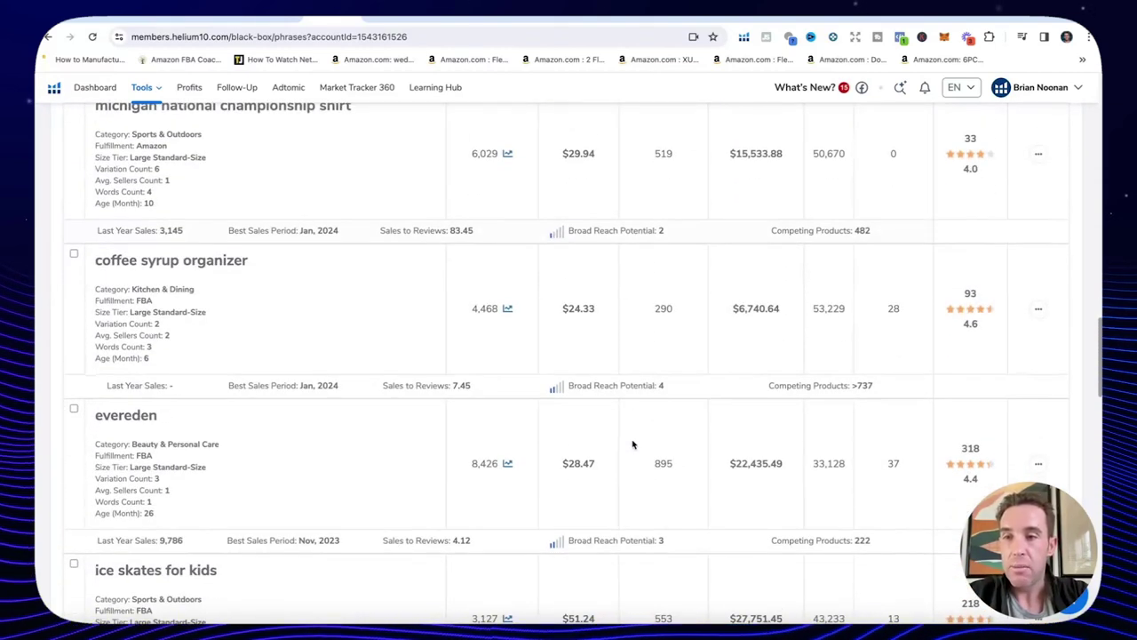
drag(98, 259, 264, 258)
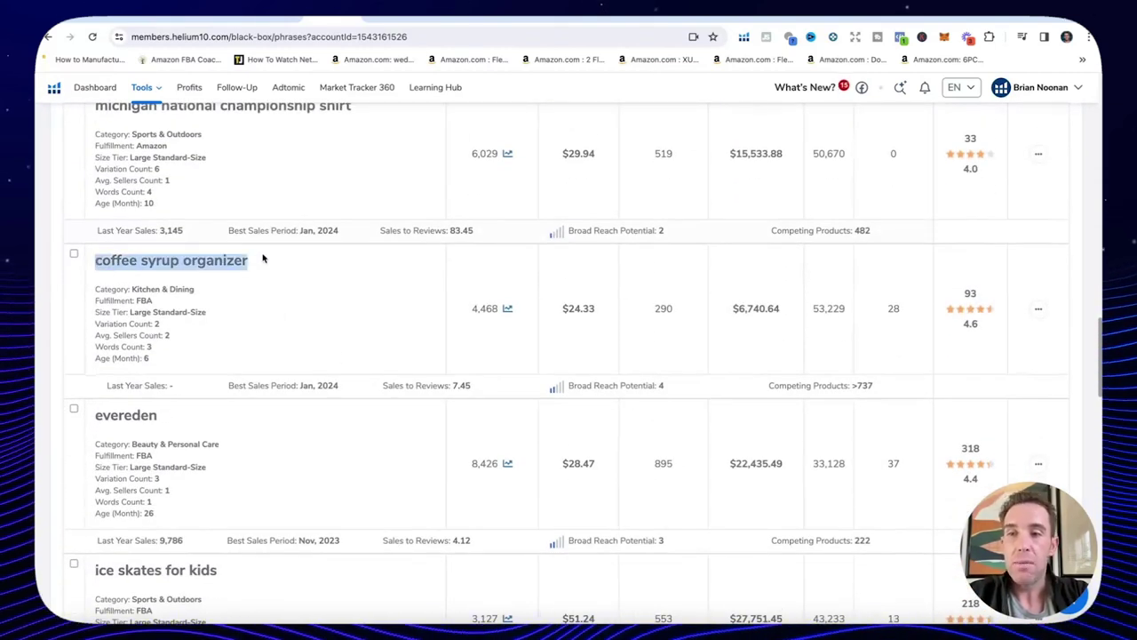
click(270, 278)
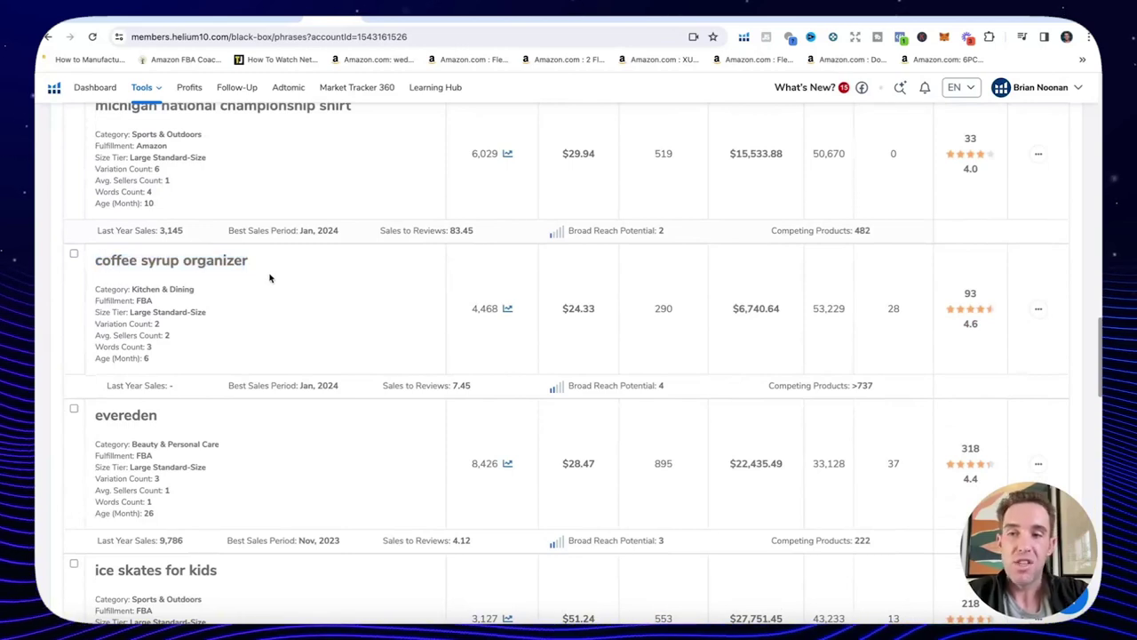
- Review the phrases around "coffee syrup organizer", from "evereden" back up to "pink cheesecloth table runner", as possible product ideas
scroll(272, 343, down, 1)
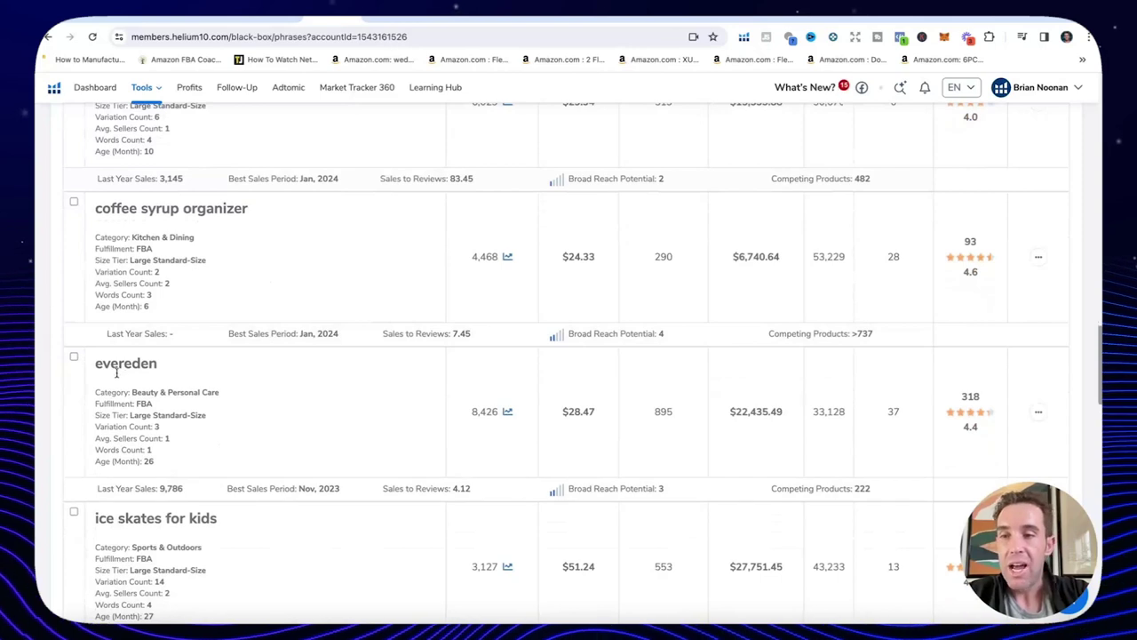
scroll(135, 372, up, 3)
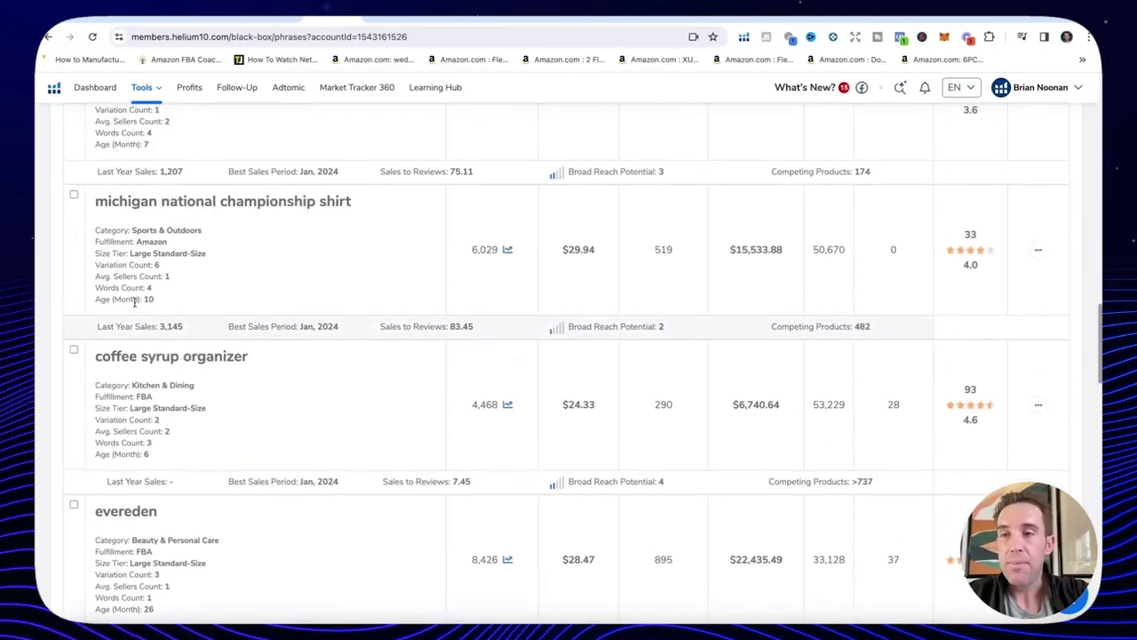
scroll(156, 203, up, 3)
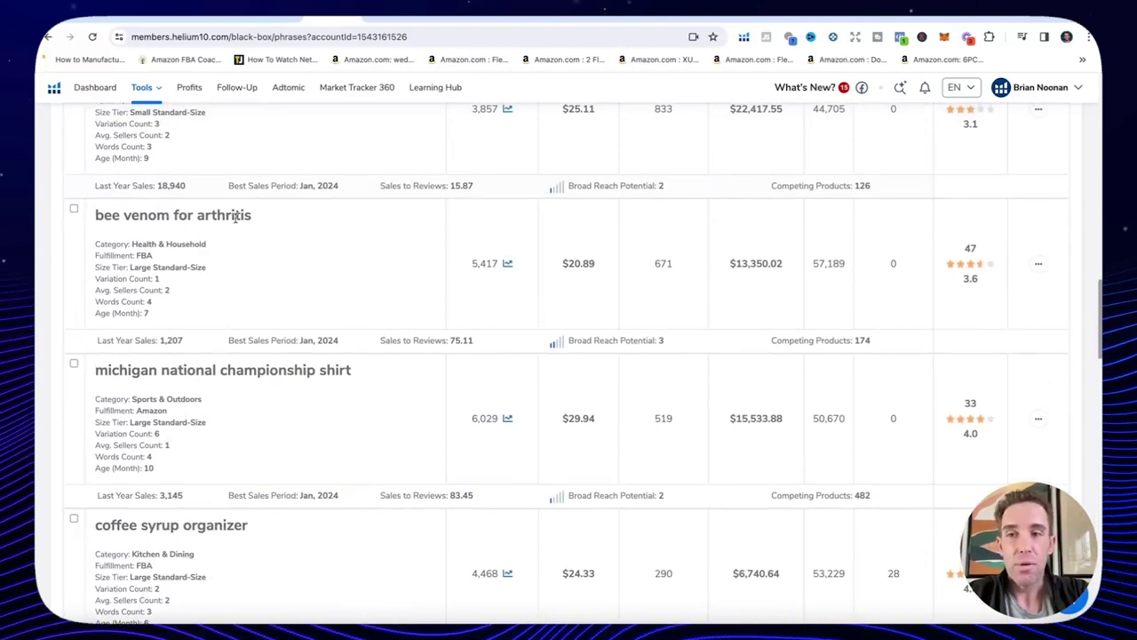
scroll(228, 220, up, 2)
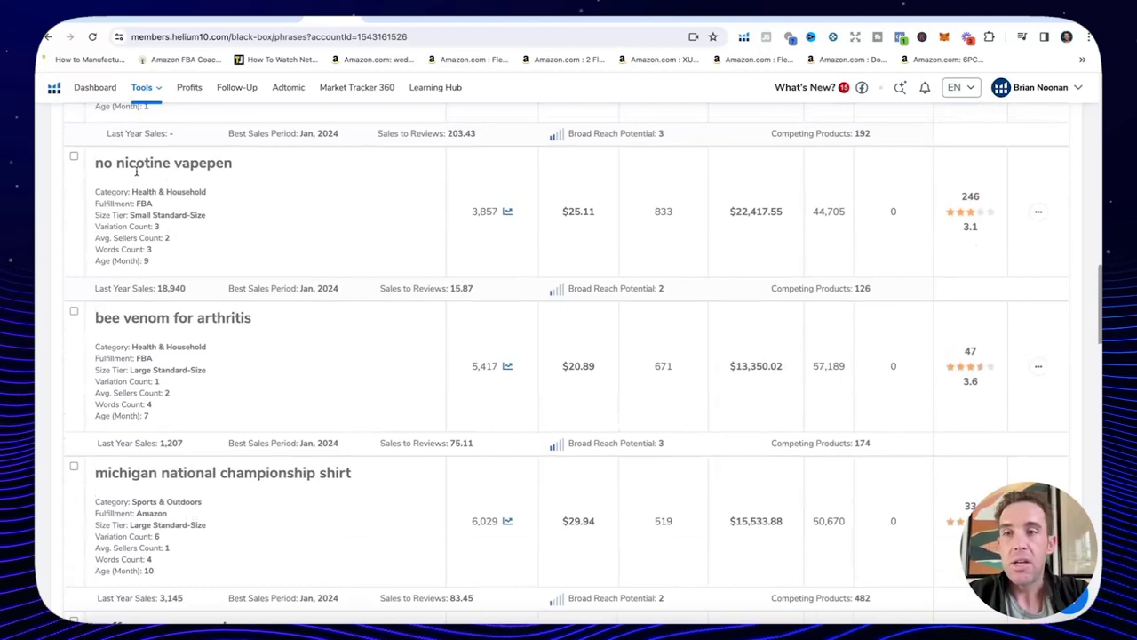
scroll(220, 245, up, 3)
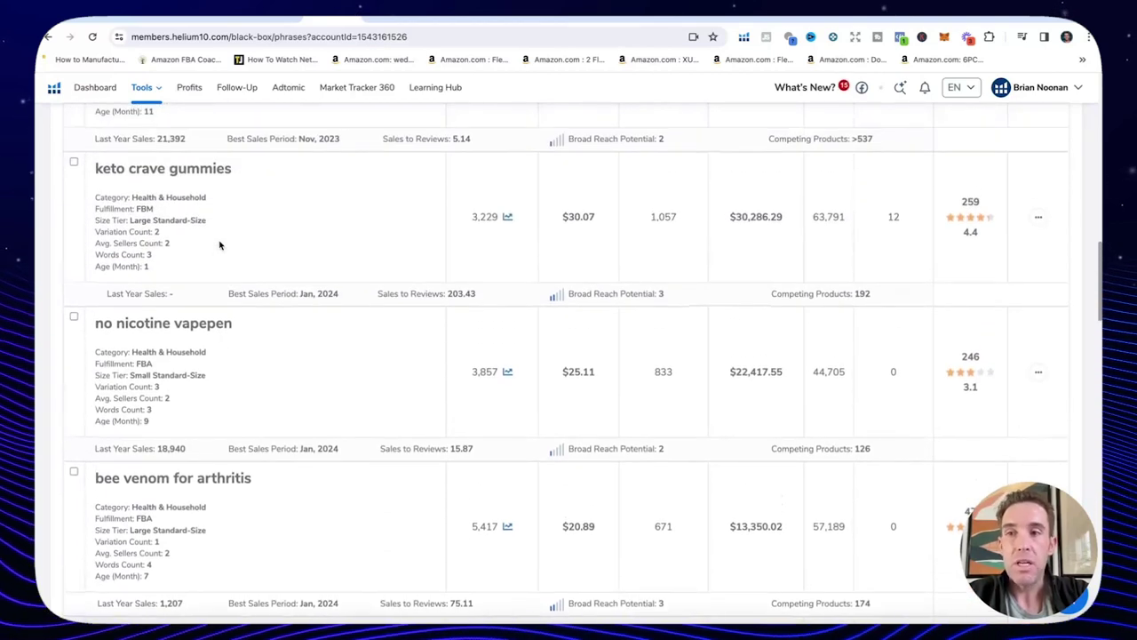
scroll(219, 246, up, 1)
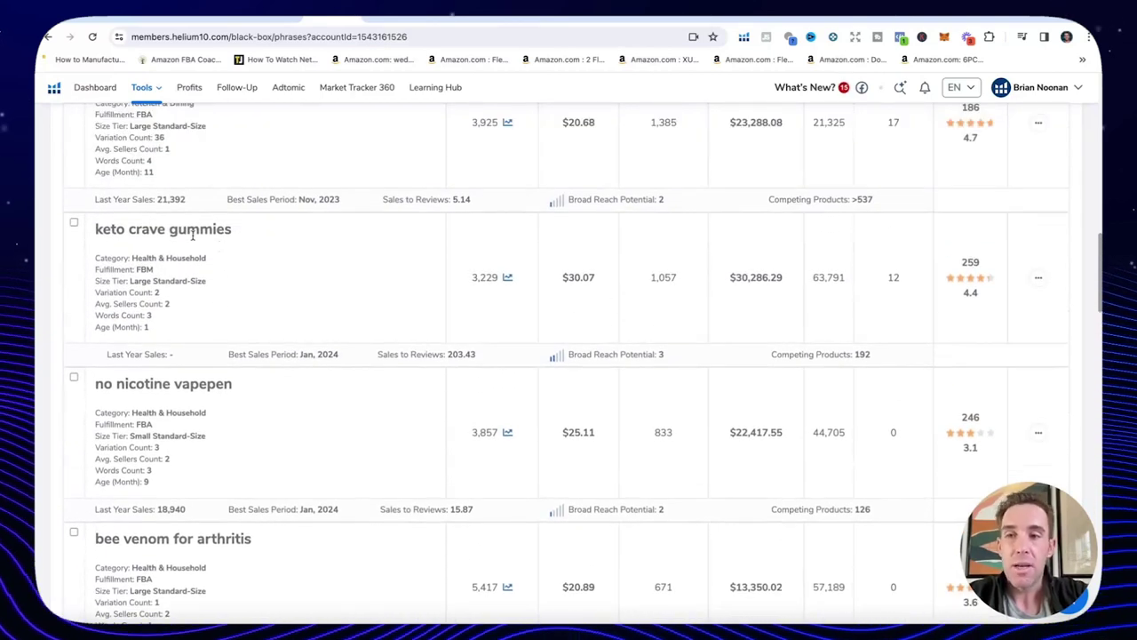
scroll(185, 242, up, 2)
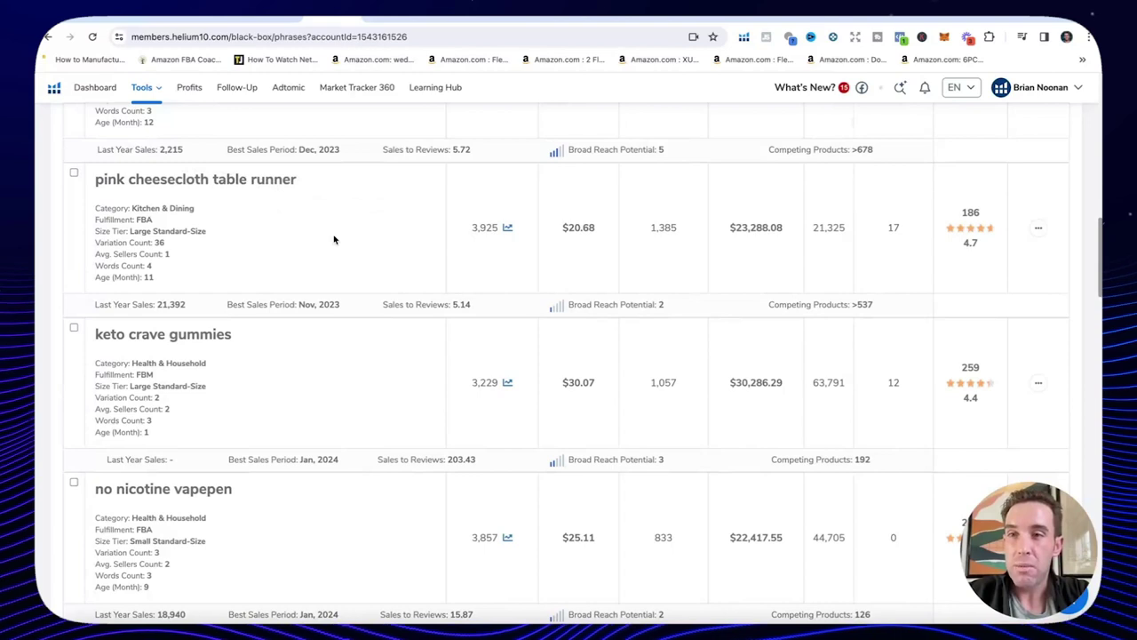
- Review the phrases above "pink cheesecloth table runner", back up to "super bowl food stadium", as possible product ideas
scroll(334, 239, up, 2)
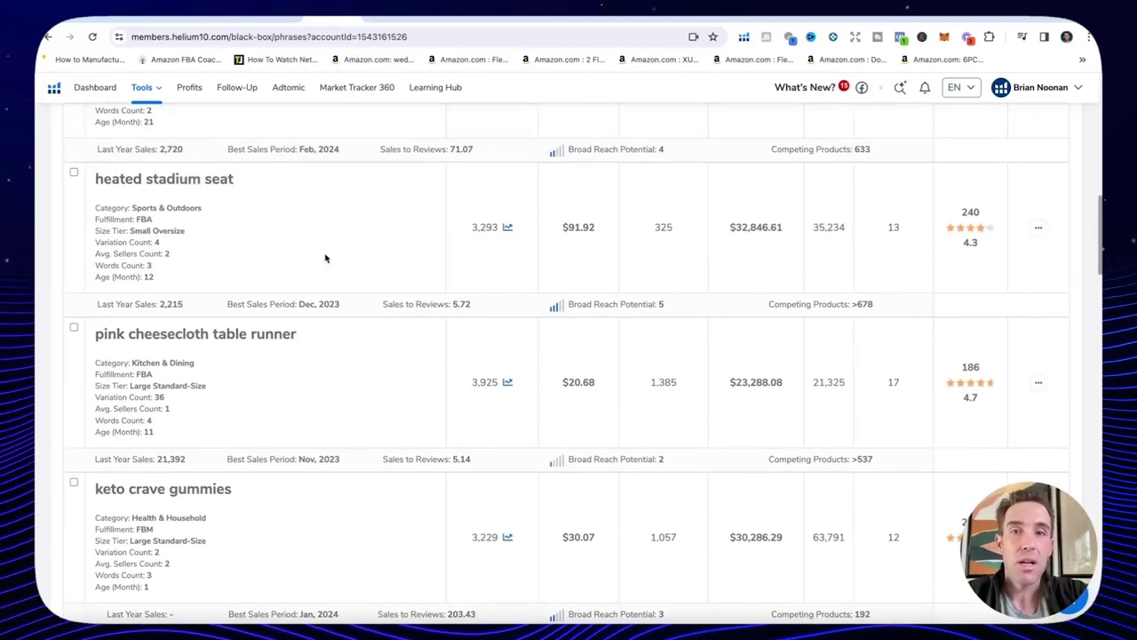
scroll(325, 257, up, 2)
scroll(325, 257, up, 1)
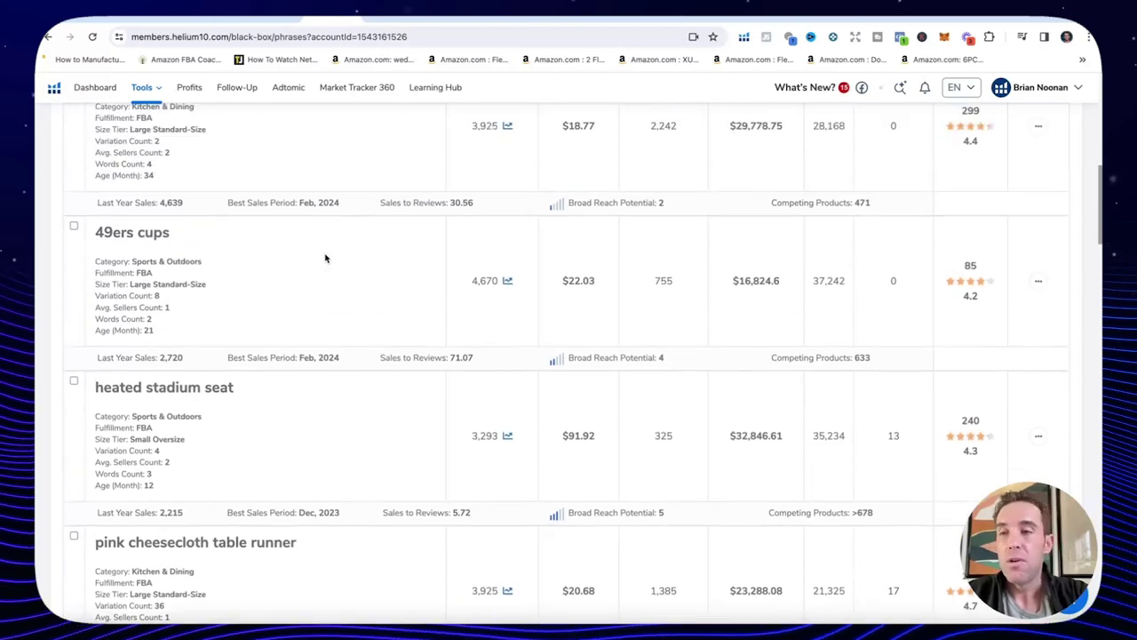
scroll(153, 253, up, 2)
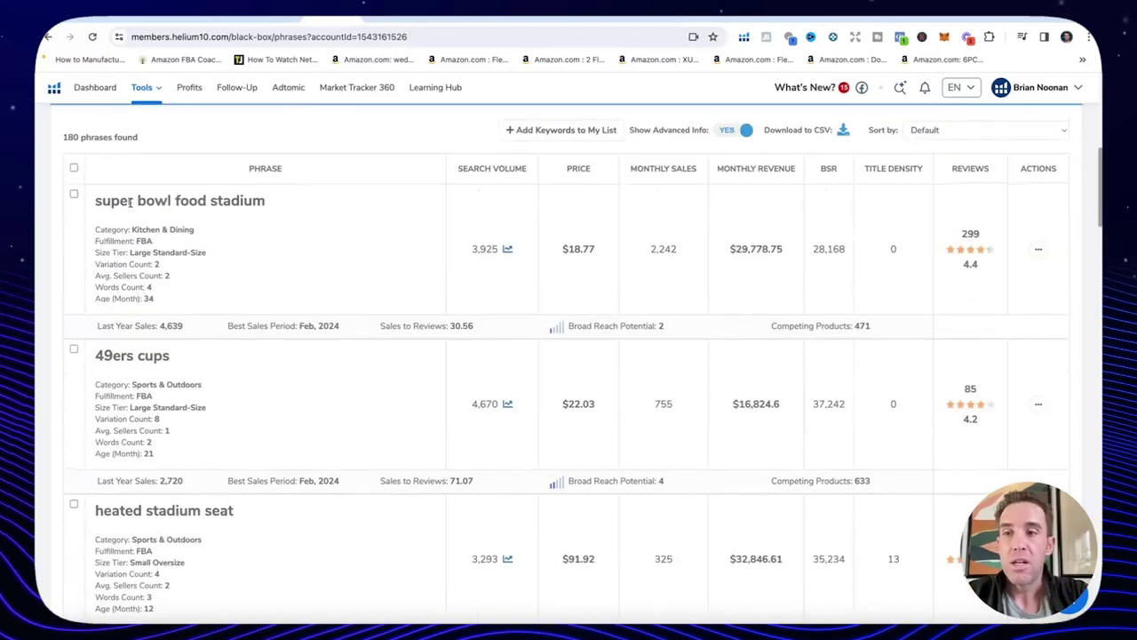
- Review the phrases from "dr pen microneedling" down to "creatine gummies for men" as possible product ideas
scroll(206, 216, down, 15)
scroll(204, 214, down, 4)
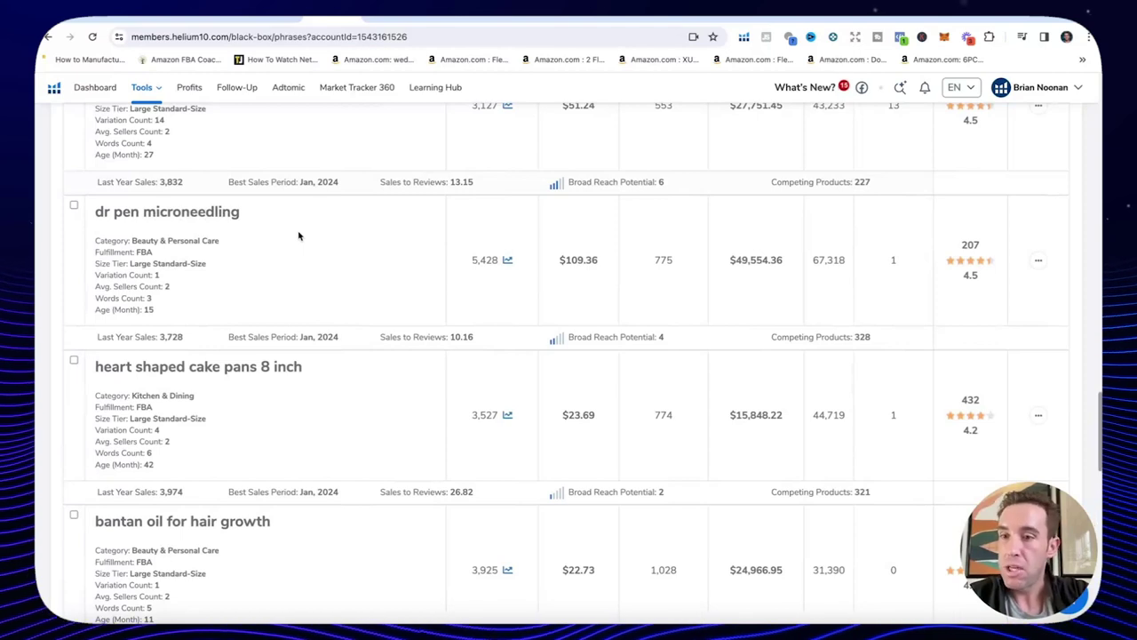
scroll(305, 416, down, 1)
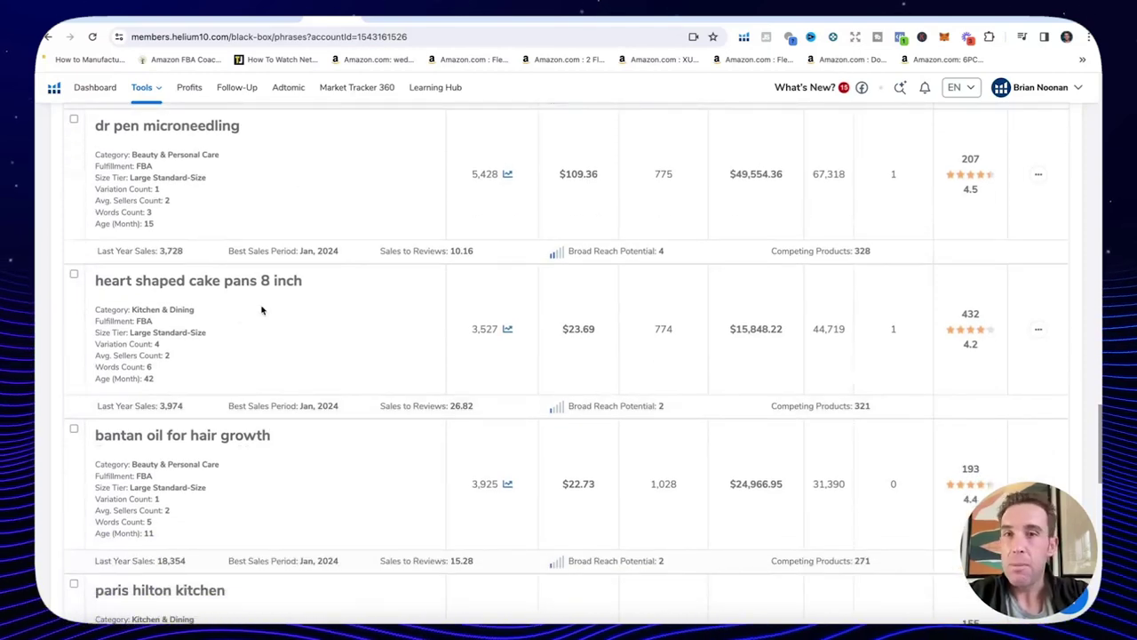
scroll(262, 309, down, 1)
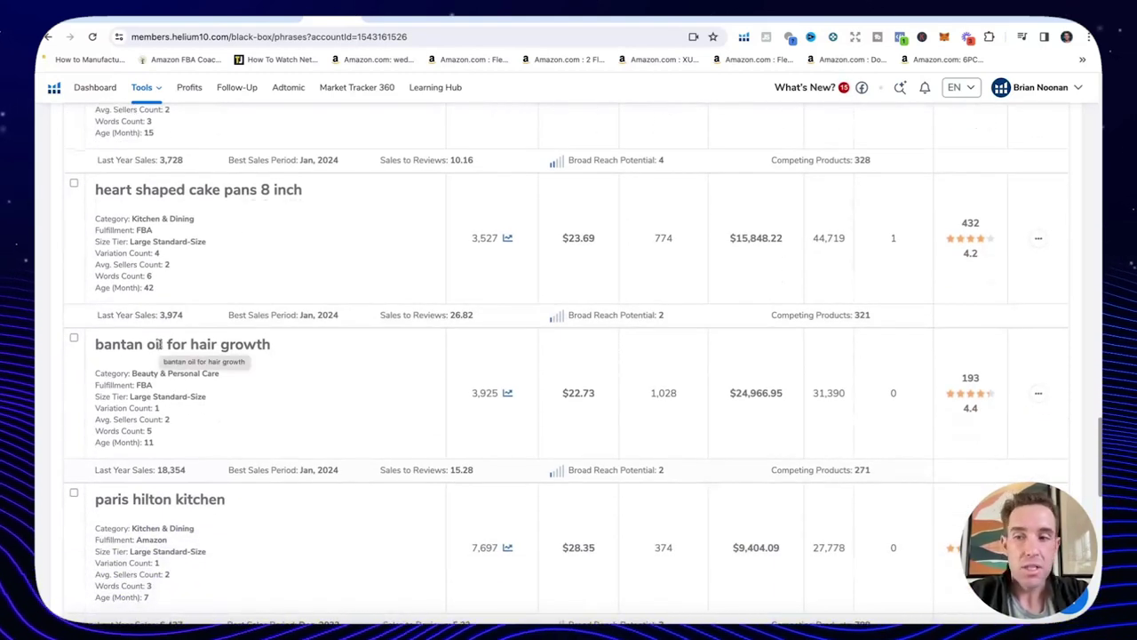
scroll(157, 347, down, 2)
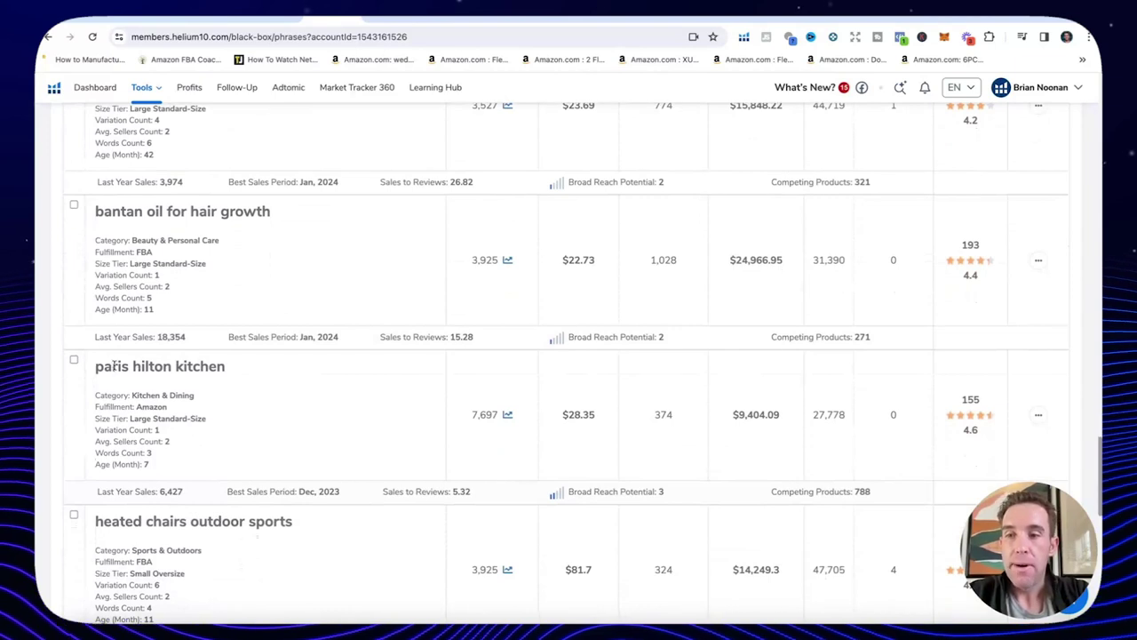
scroll(164, 364, down, 2)
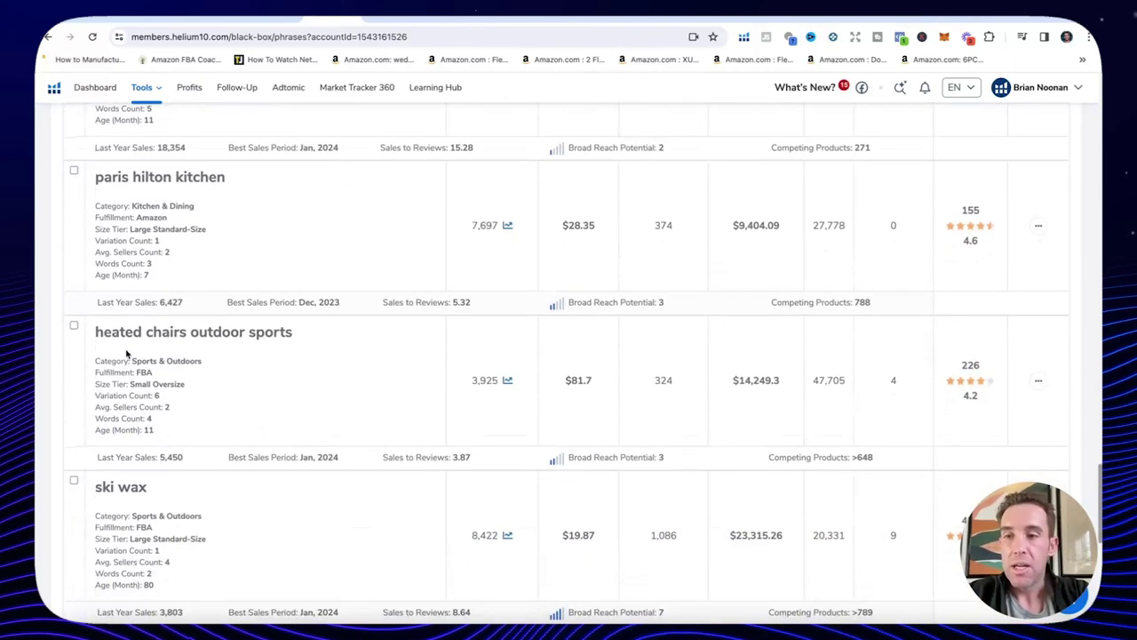
scroll(193, 338, down, 2)
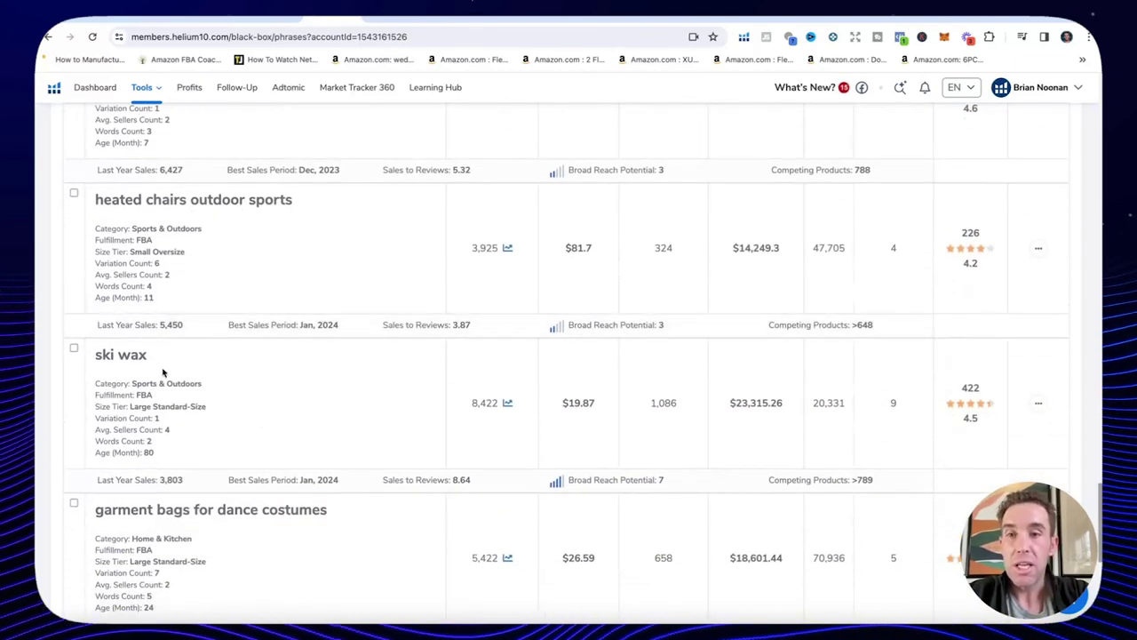
scroll(163, 374, down, 2)
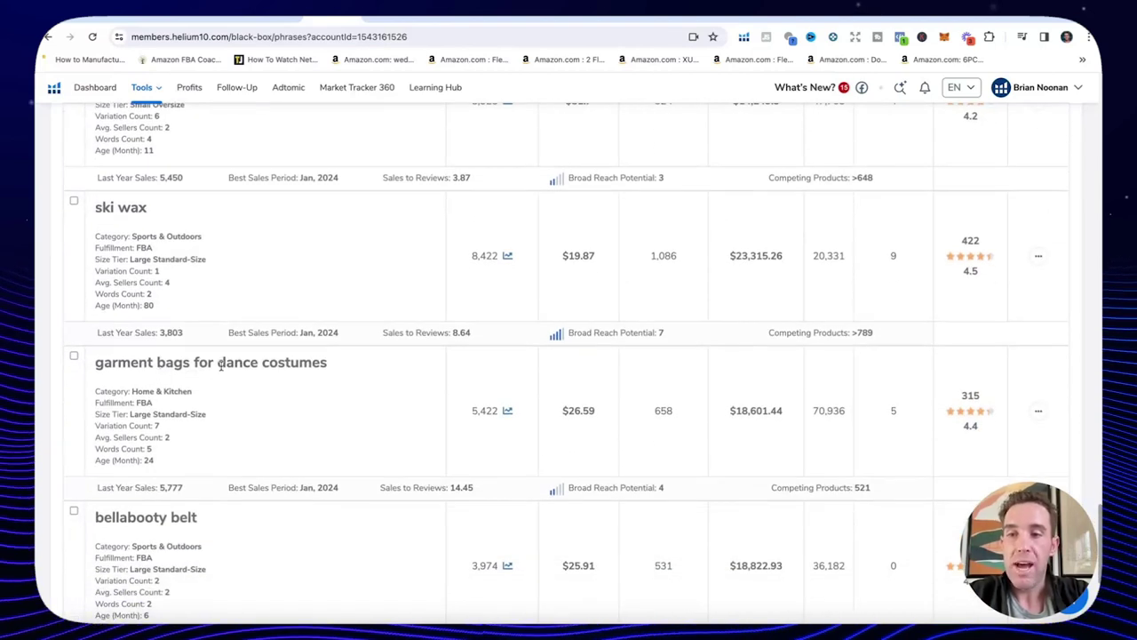
scroll(341, 377, down, 1)
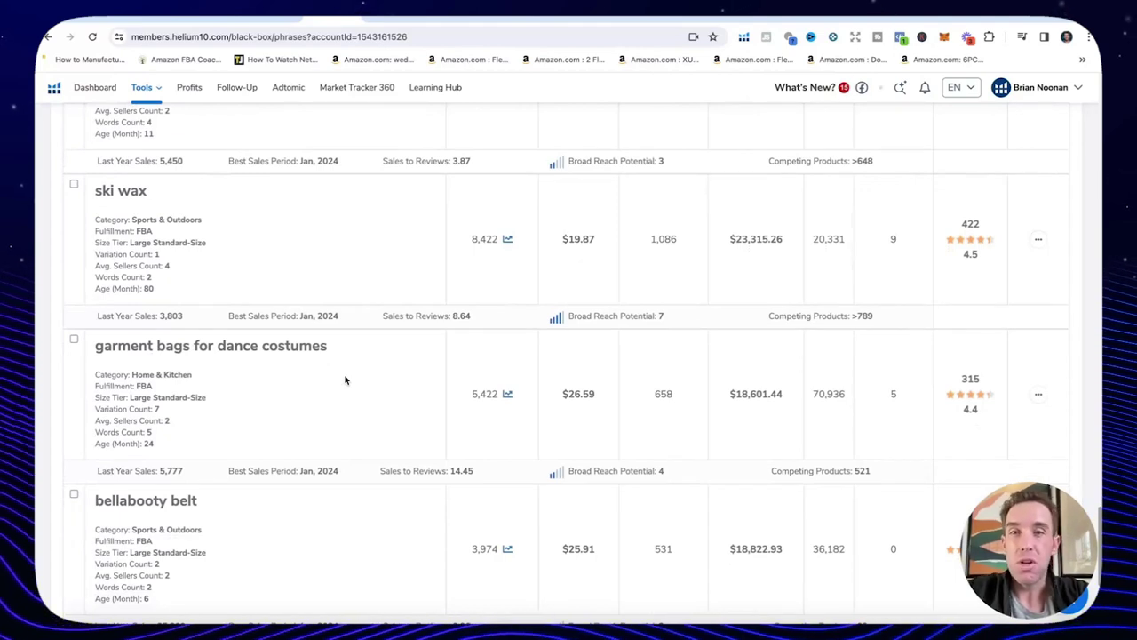
scroll(346, 380, down, 3)
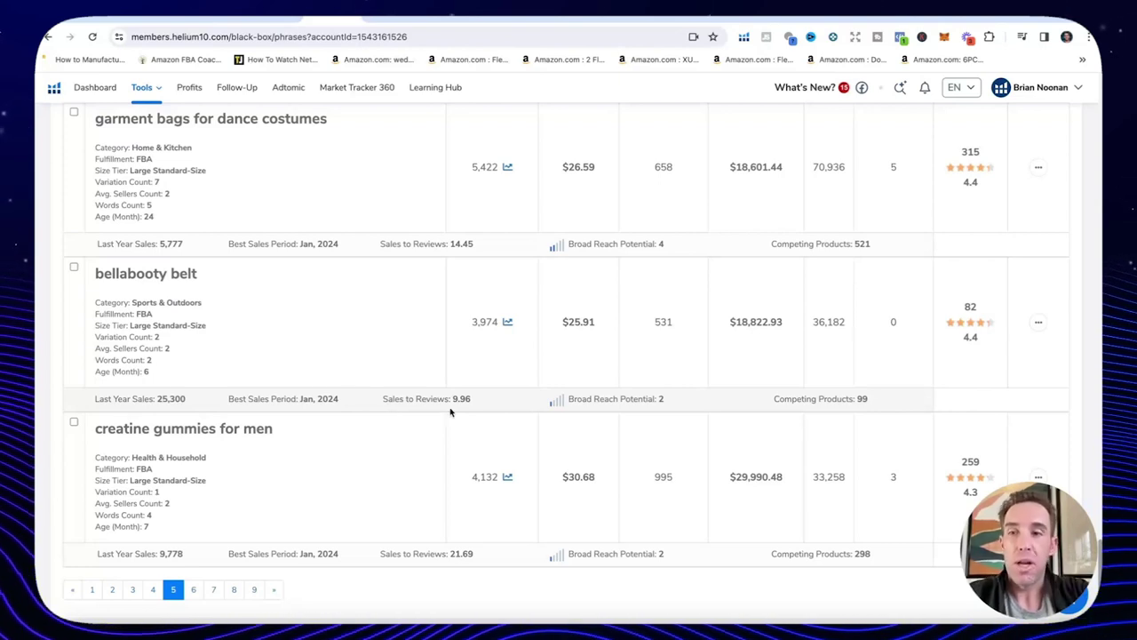
- Return to the phrase "coffee syrup organizer" in the results and examine its category
scroll(451, 411, up, 8)
scroll(450, 412, up, 10)
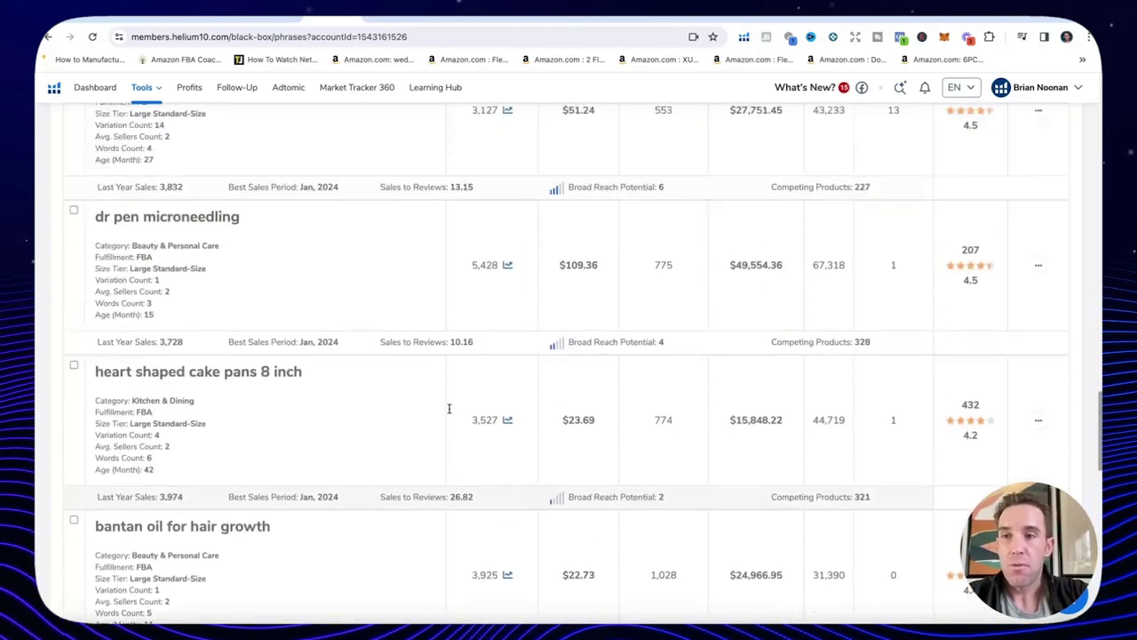
scroll(450, 416, up, 1)
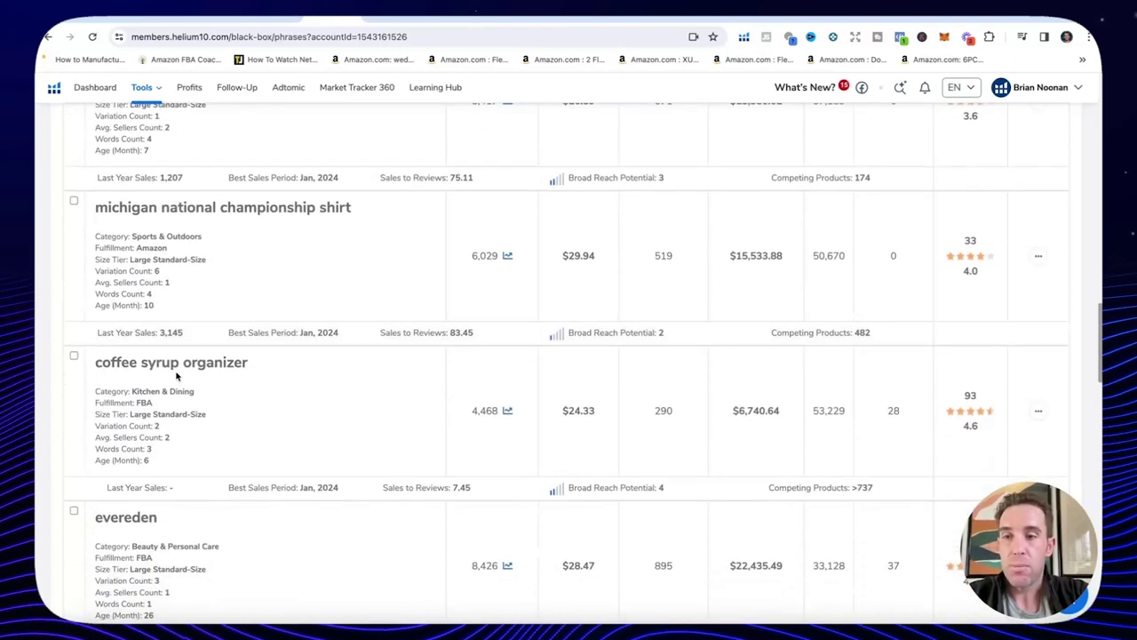
scroll(347, 397, down, 1)
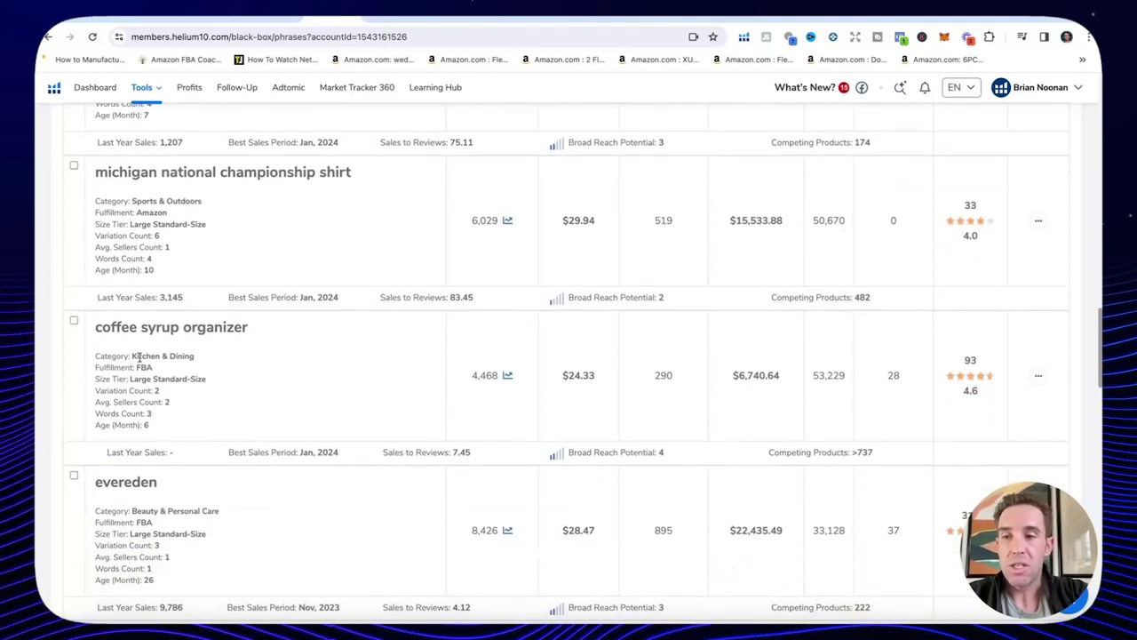
drag(132, 355, 204, 358)
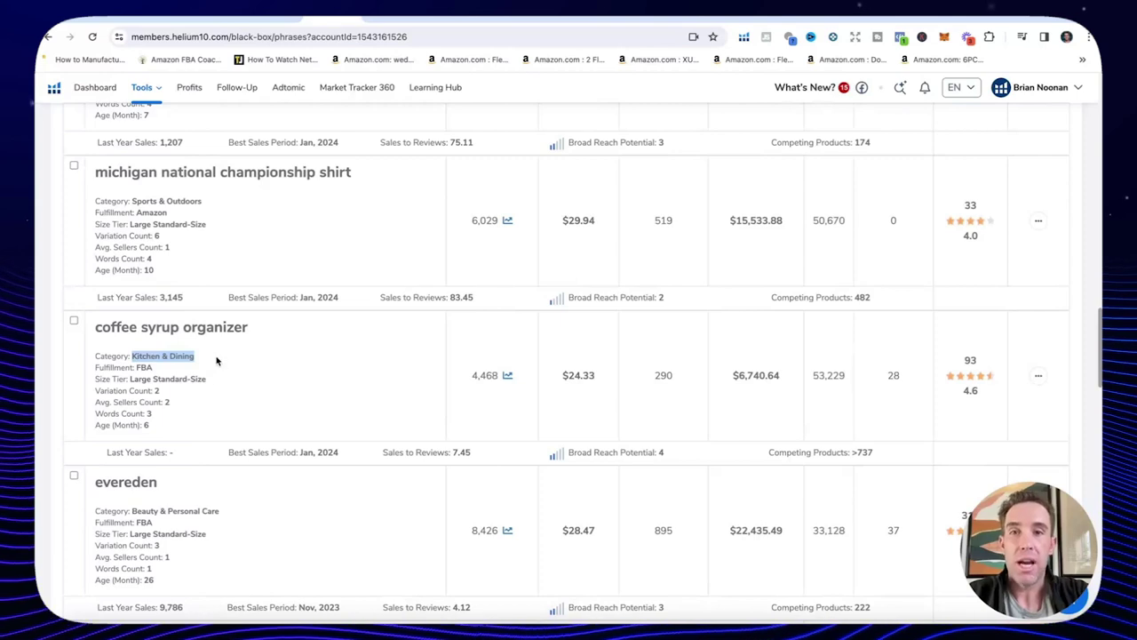
click(221, 363)
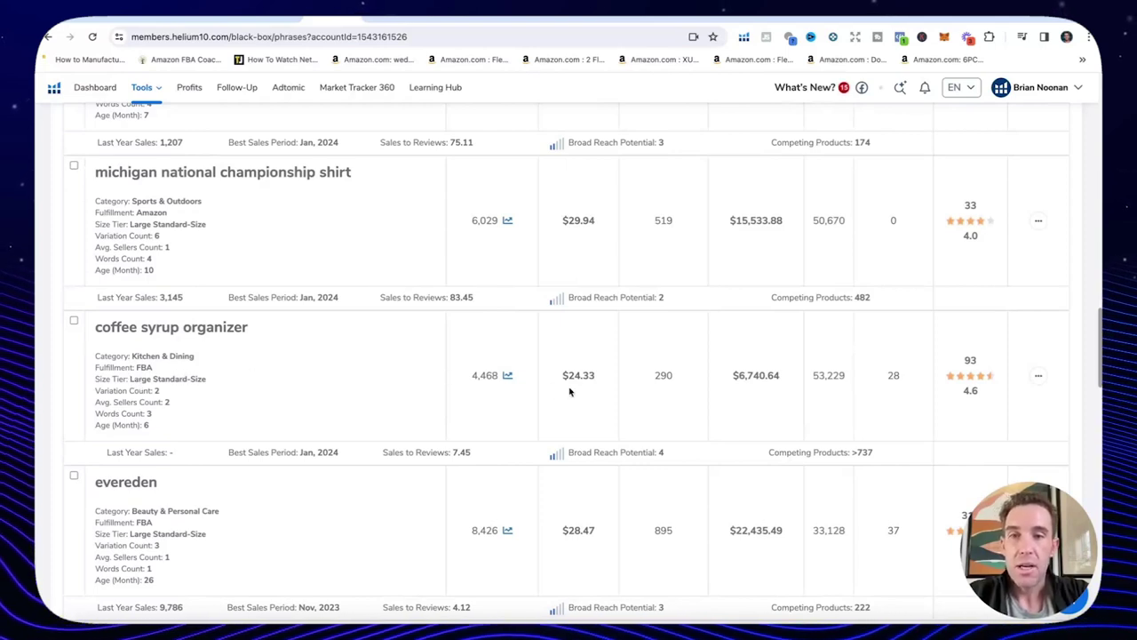
- Examine the search volume, price and monthly sales of "coffee syrup organizer"
drag(471, 381, 499, 375)
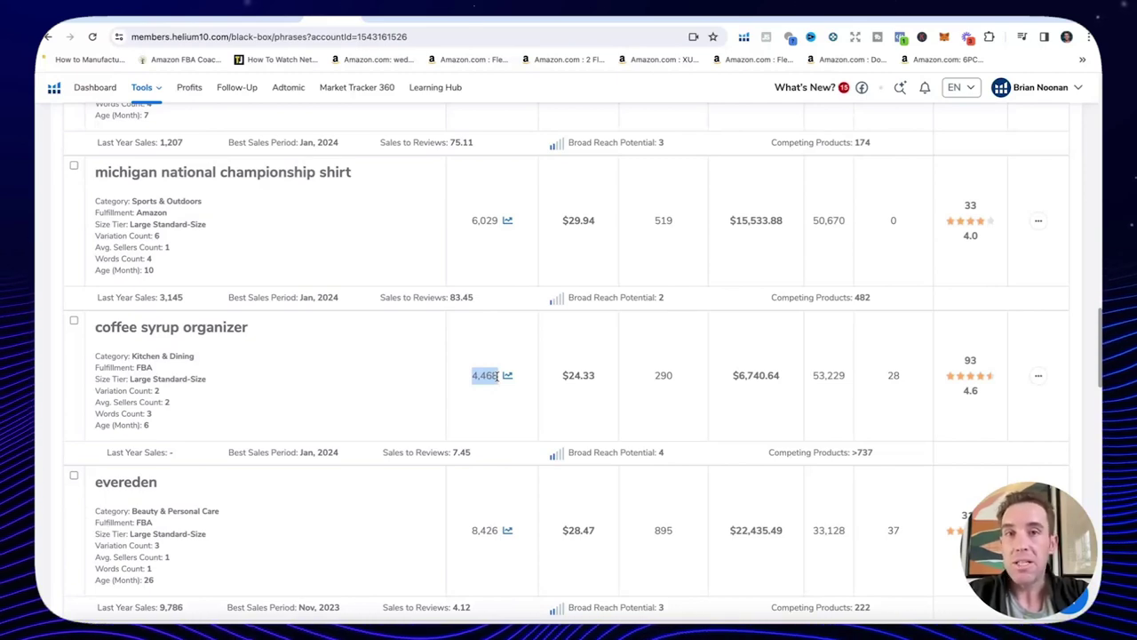
click(499, 397)
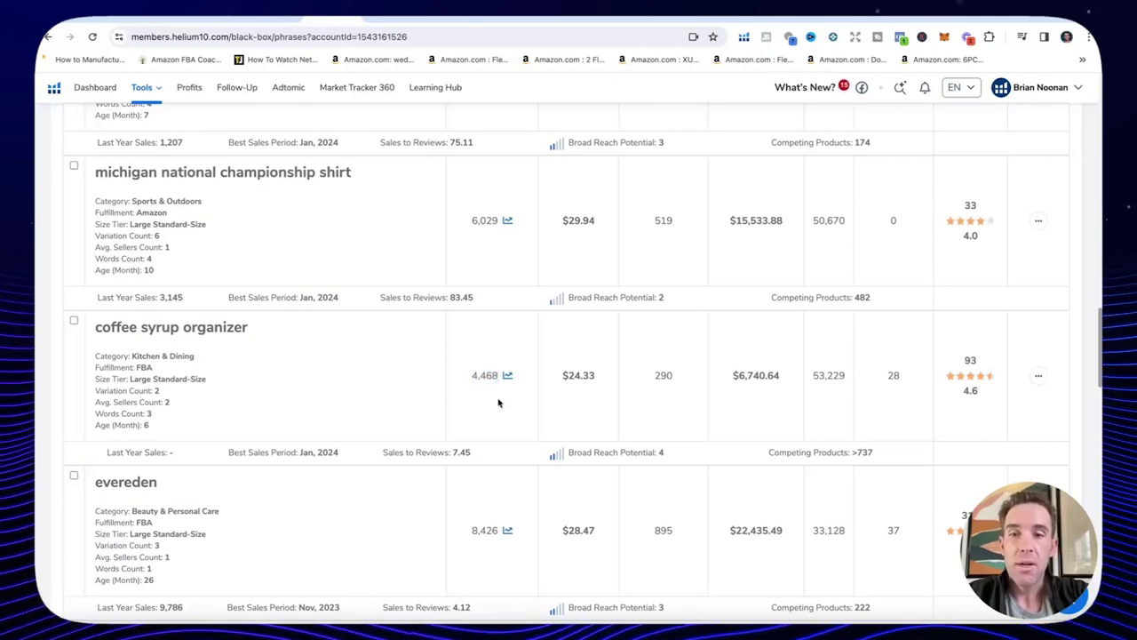
drag(475, 379, 505, 380)
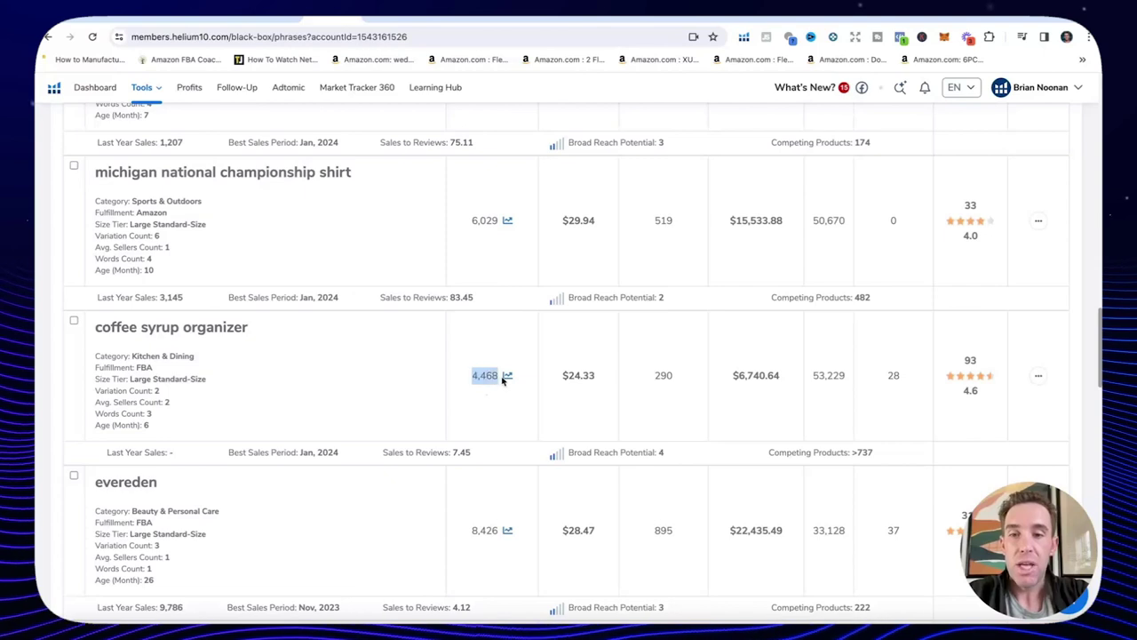
drag(599, 378, 564, 375)
click(578, 374)
drag(686, 380, 648, 381)
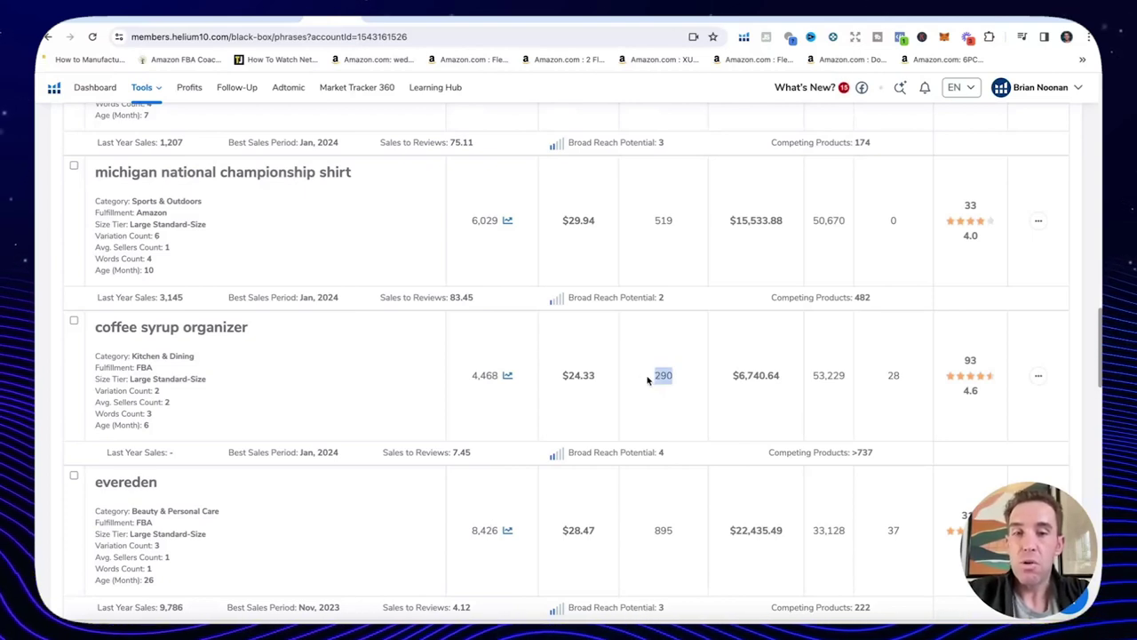
click(682, 379)
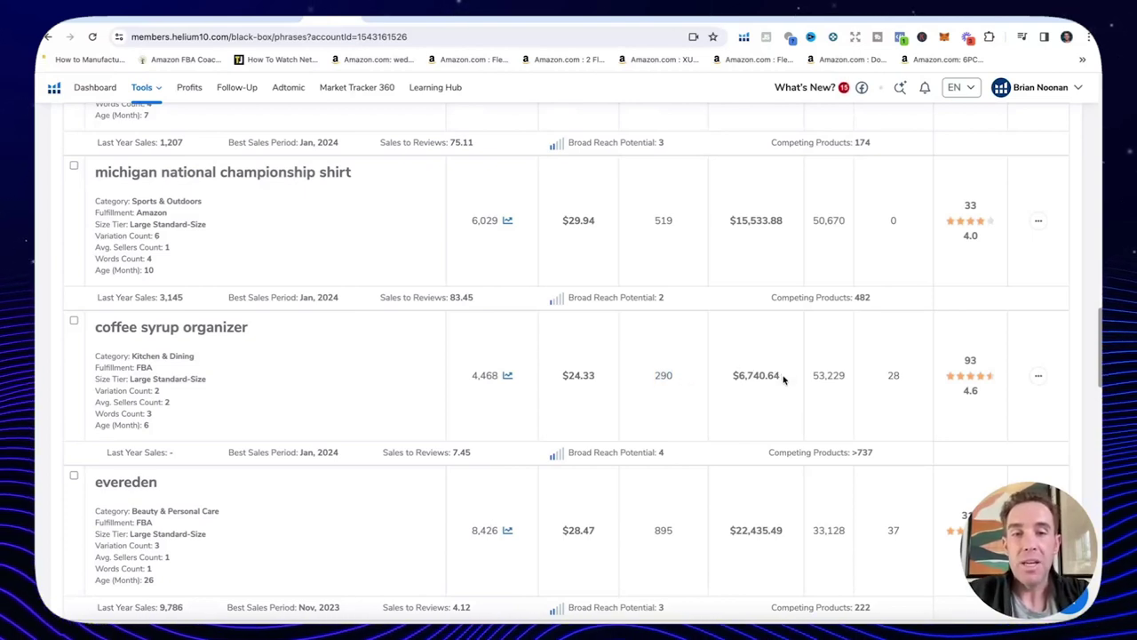
- Examine the monthly revenue, BSR, review count and star rating of "coffee syrup organizer"
drag(785, 378, 724, 379)
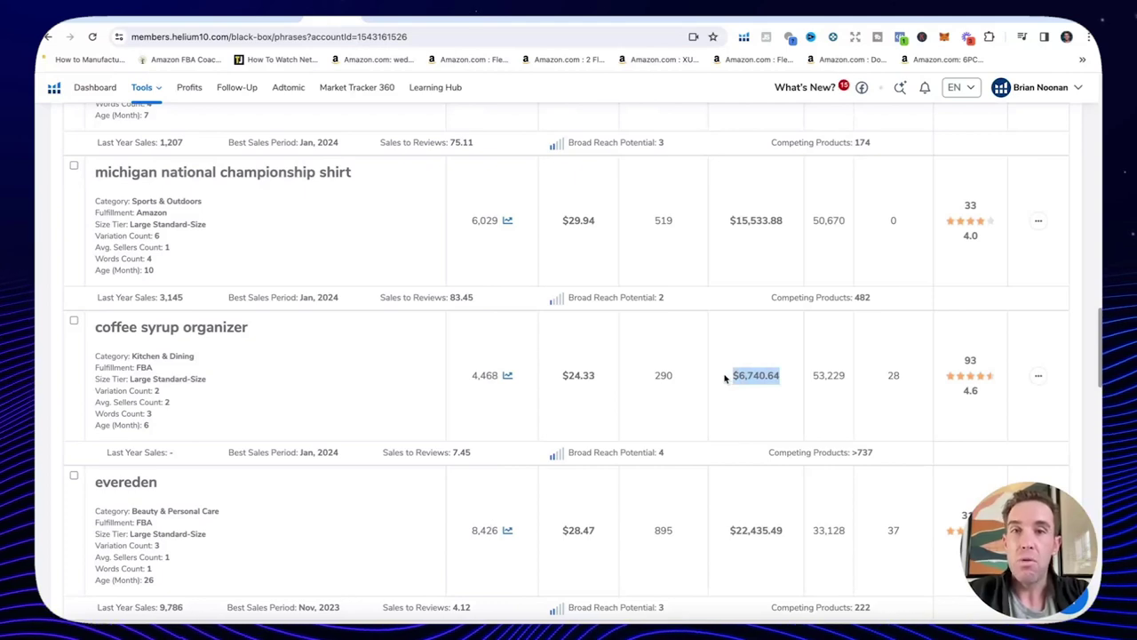
click(760, 378)
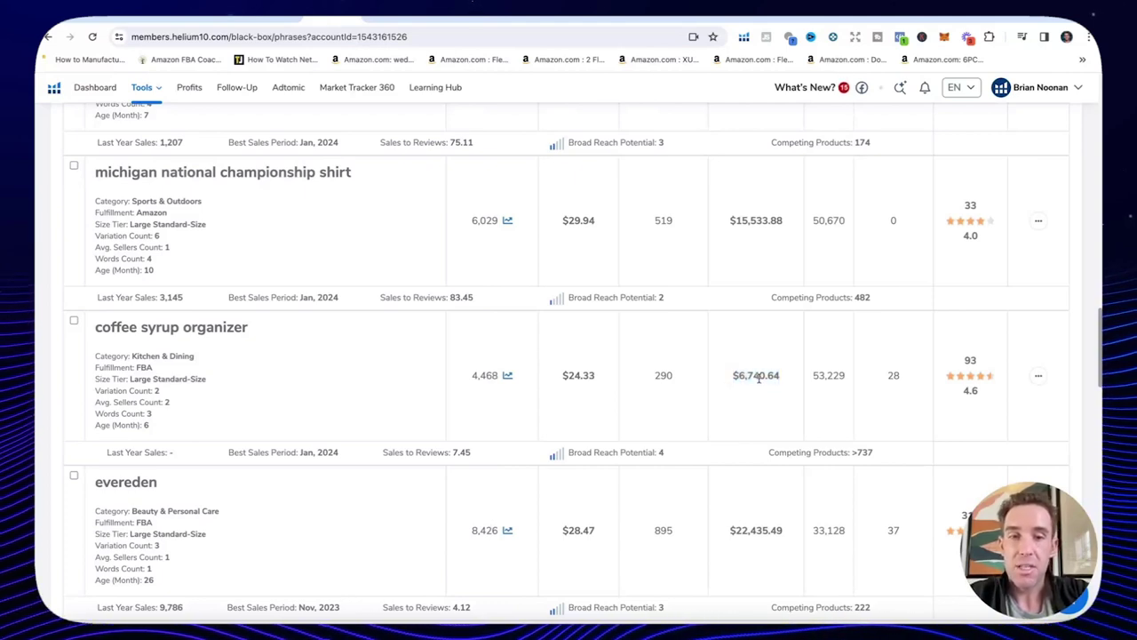
drag(810, 377, 844, 380)
click(847, 383)
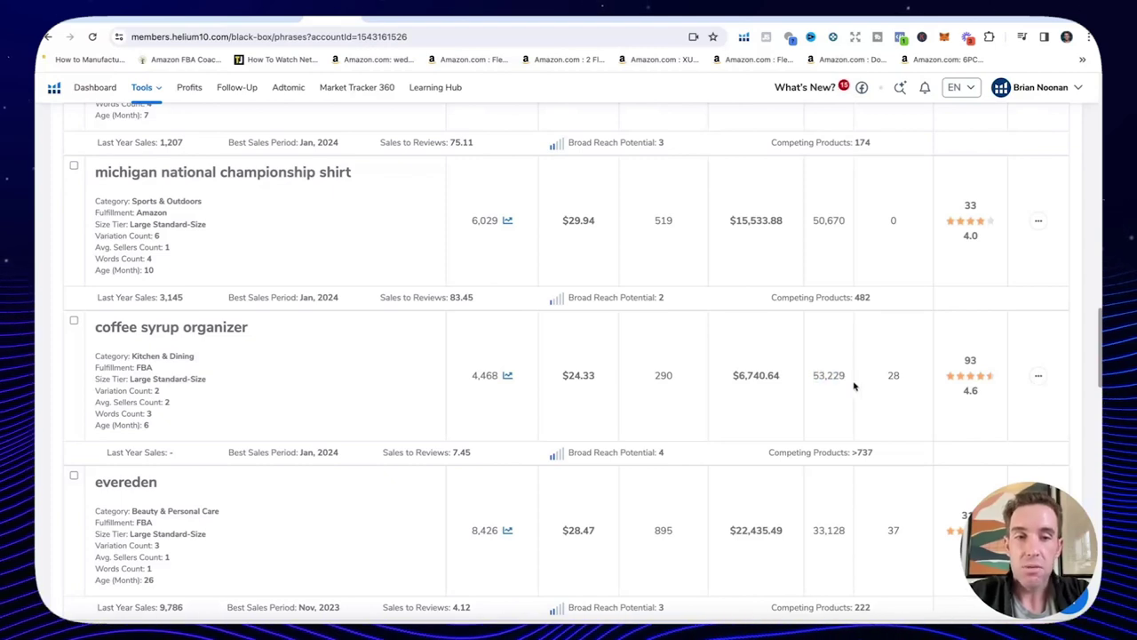
drag(985, 364, 955, 363)
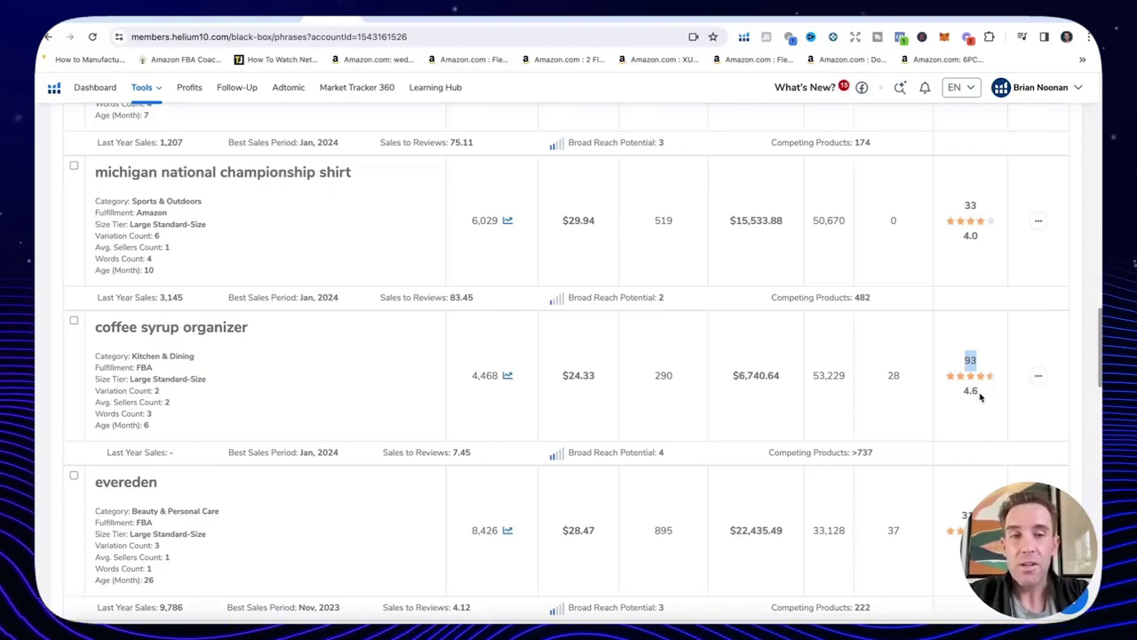
drag(963, 391, 983, 394)
- Switch to the Amazon search results for "coffee syrup organizer" and launch Helium 10's Xray product research on them
click(1038, 379)
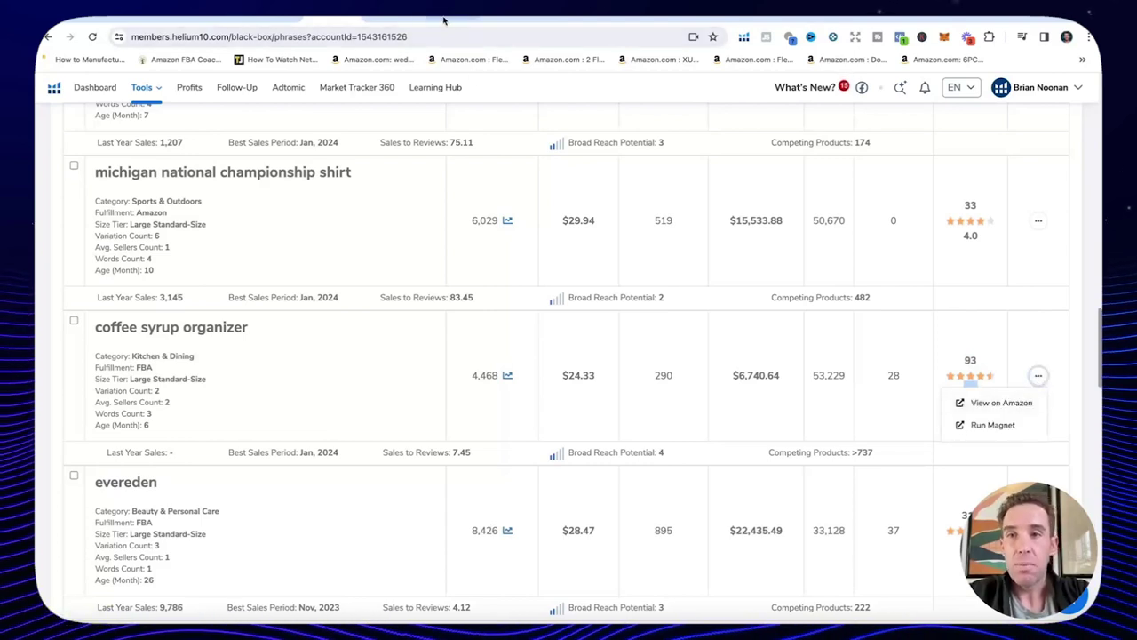
click(404, 16)
click(860, 7)
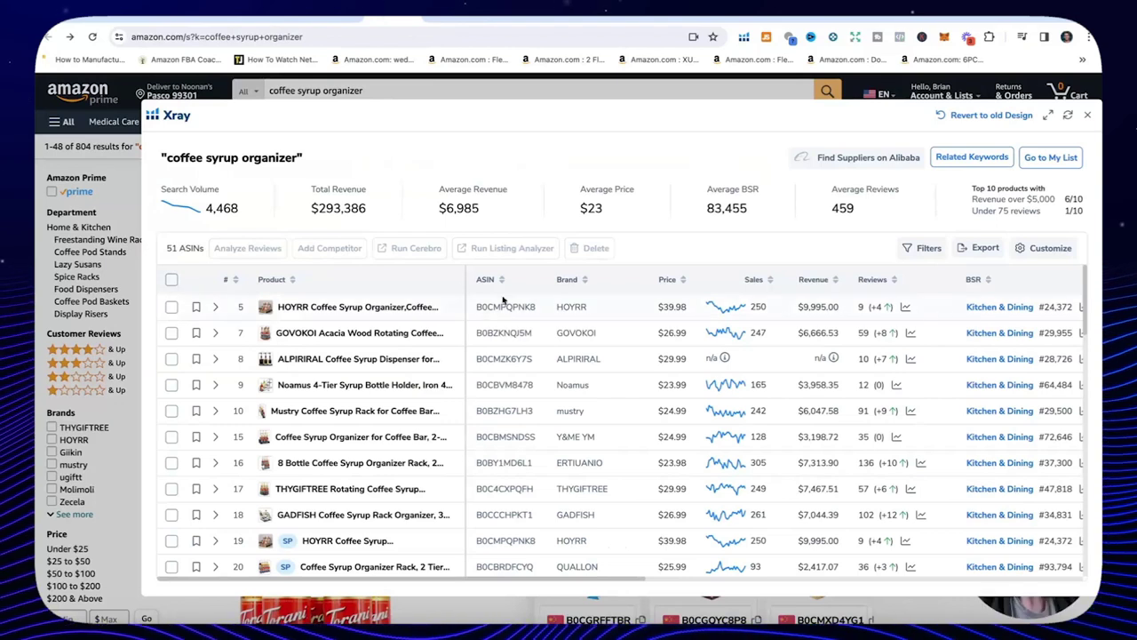
click(744, 36)
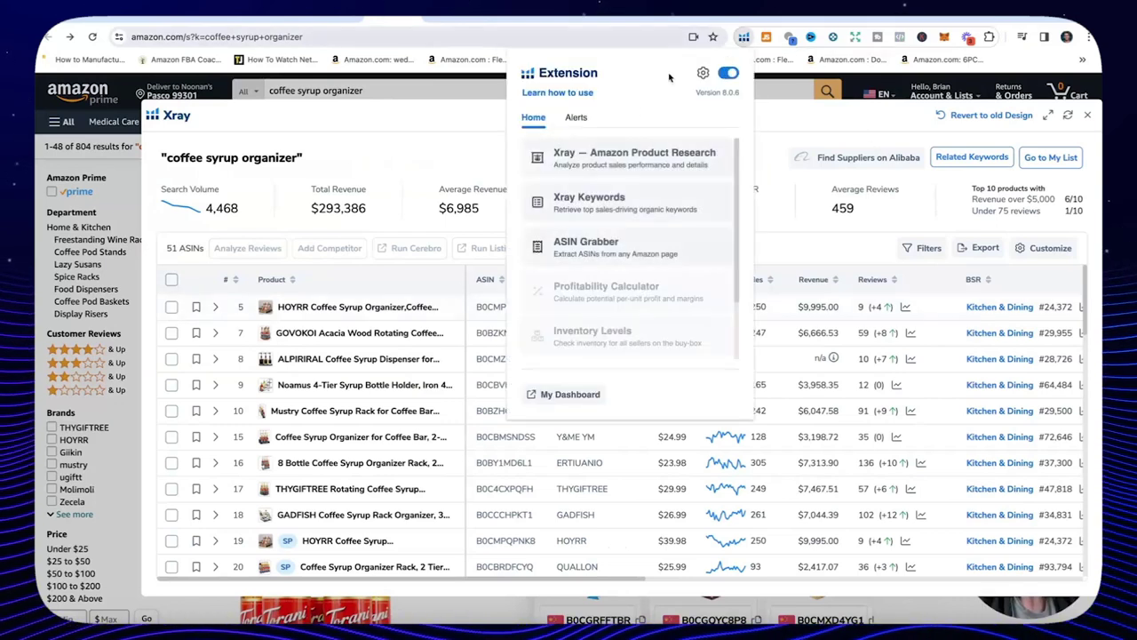
click(621, 167)
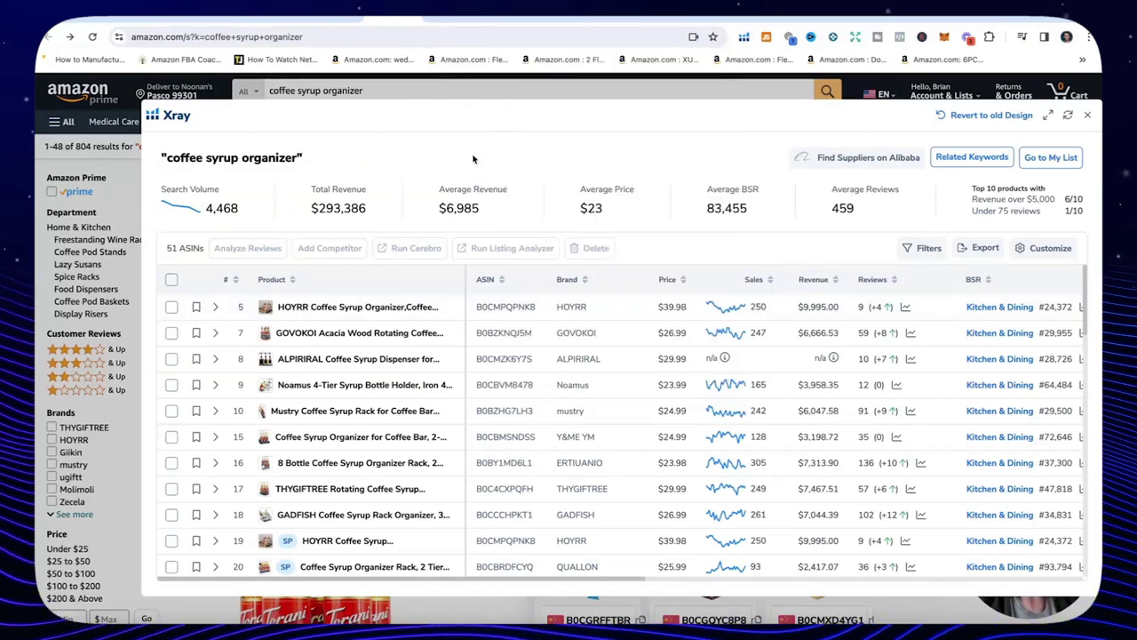
- Reposition the Xray window to examine the niche's summary figures and product list, and close it
drag(516, 113, 476, 113)
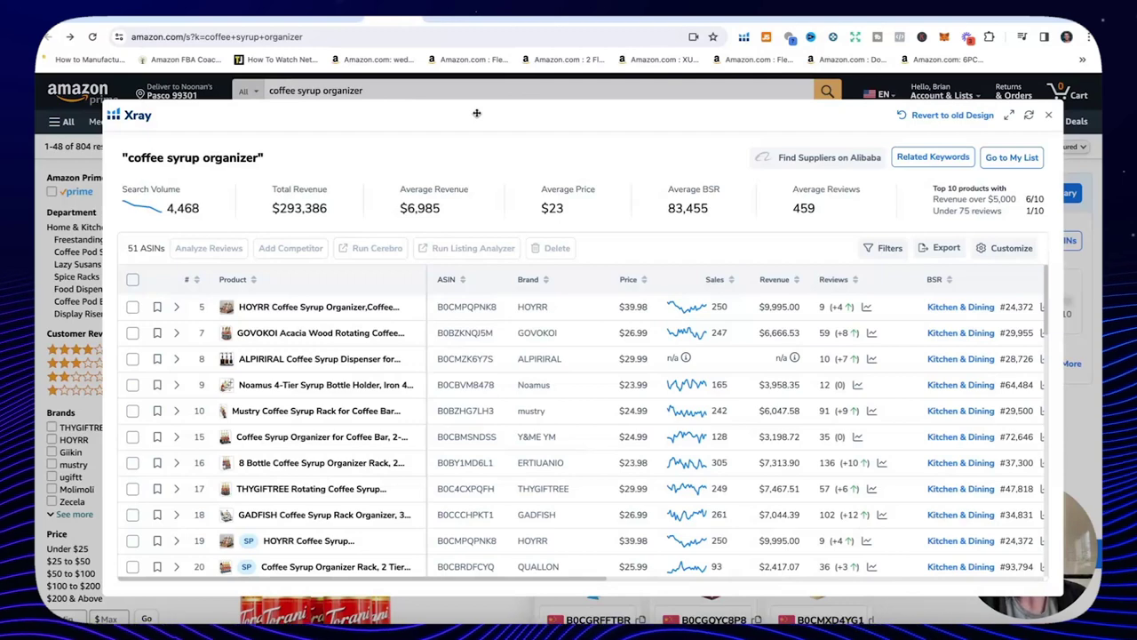
click(1029, 115)
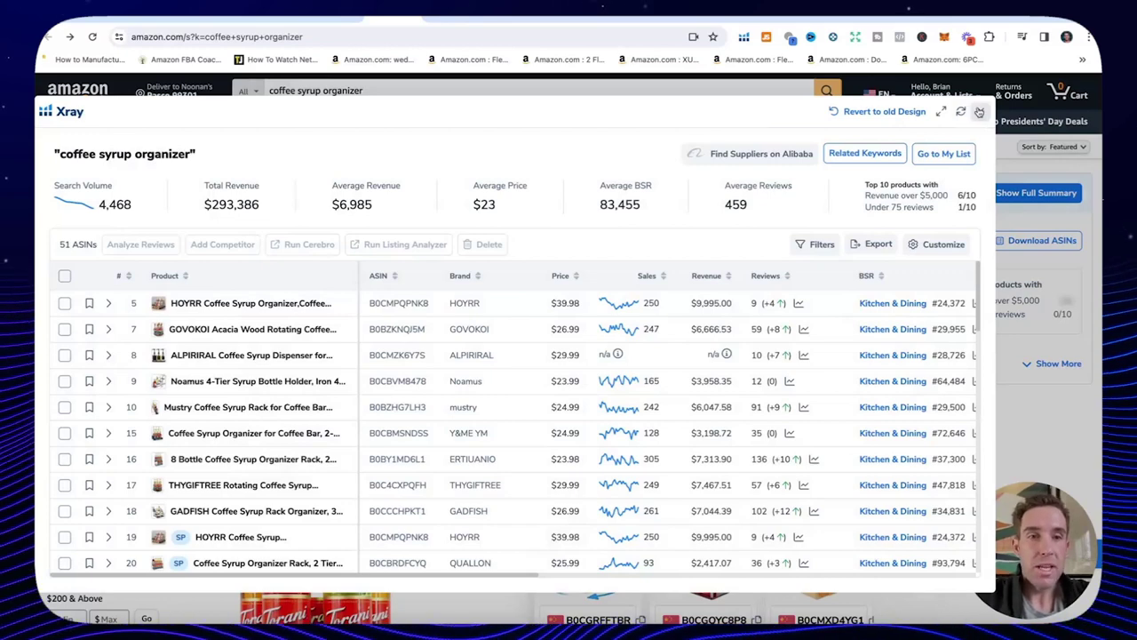
click(980, 111)
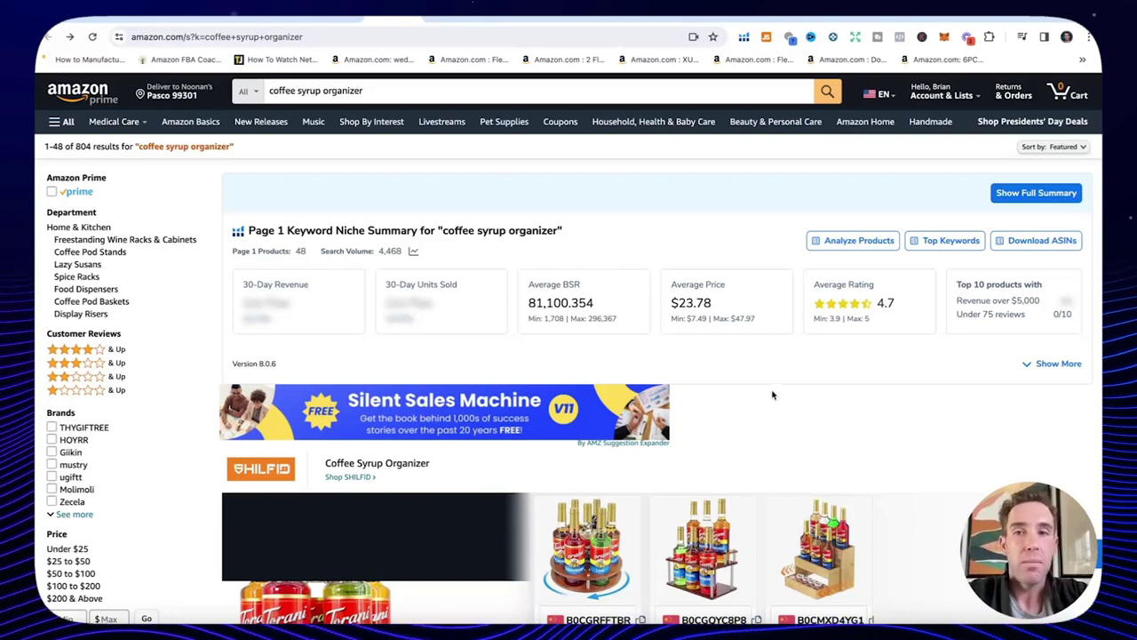
- Check how many Amazon results the "coffee syrup organizer" search returns
scroll(497, 373, down, 1)
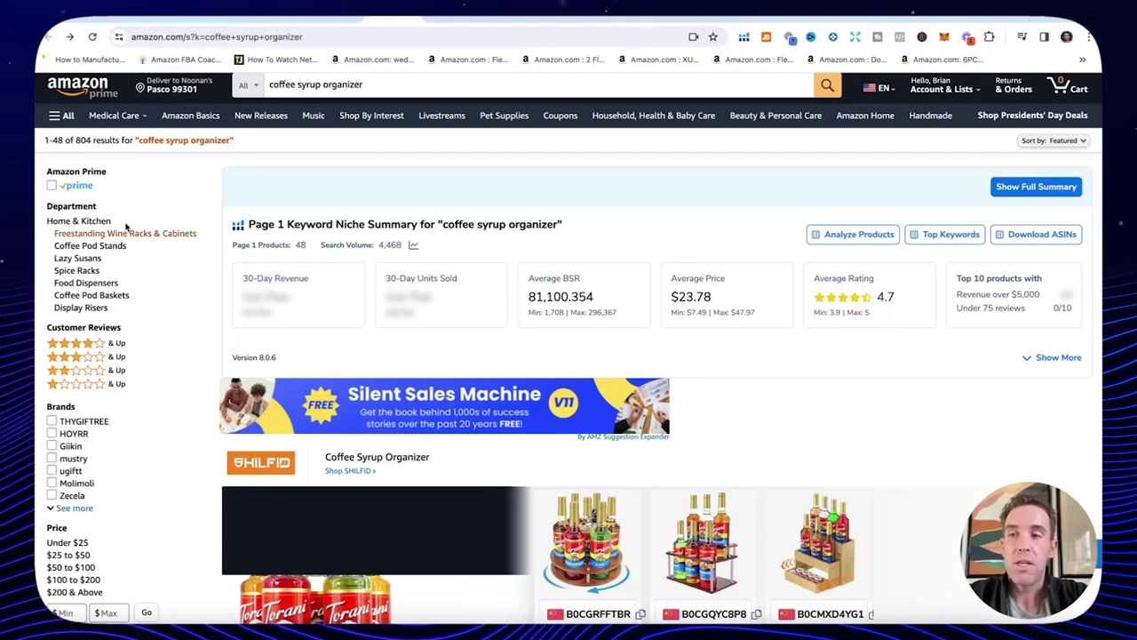
drag(75, 139, 116, 140)
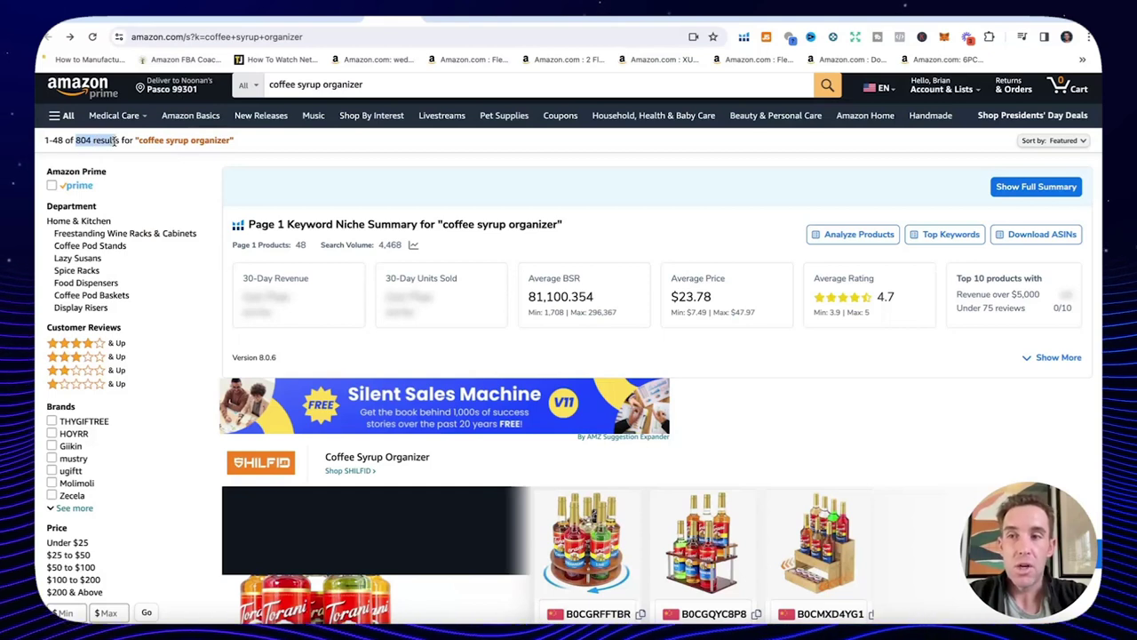
click(113, 144)
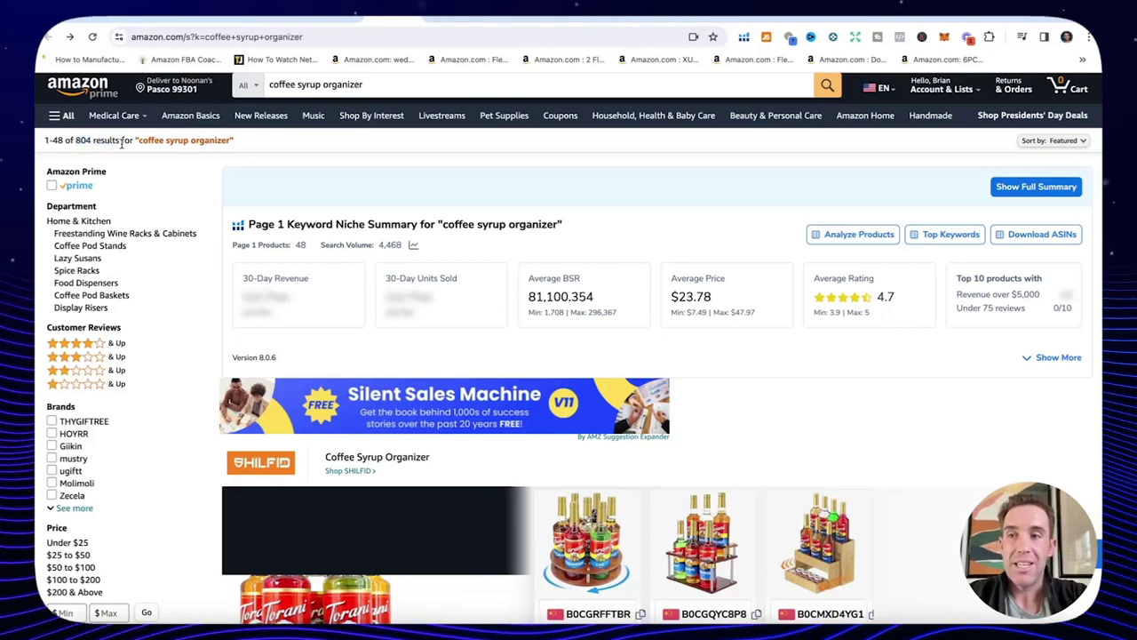
- Run Xray again on the "coffee syrup organizer" results and move its window so the full product table is readable
click(744, 37)
click(612, 154)
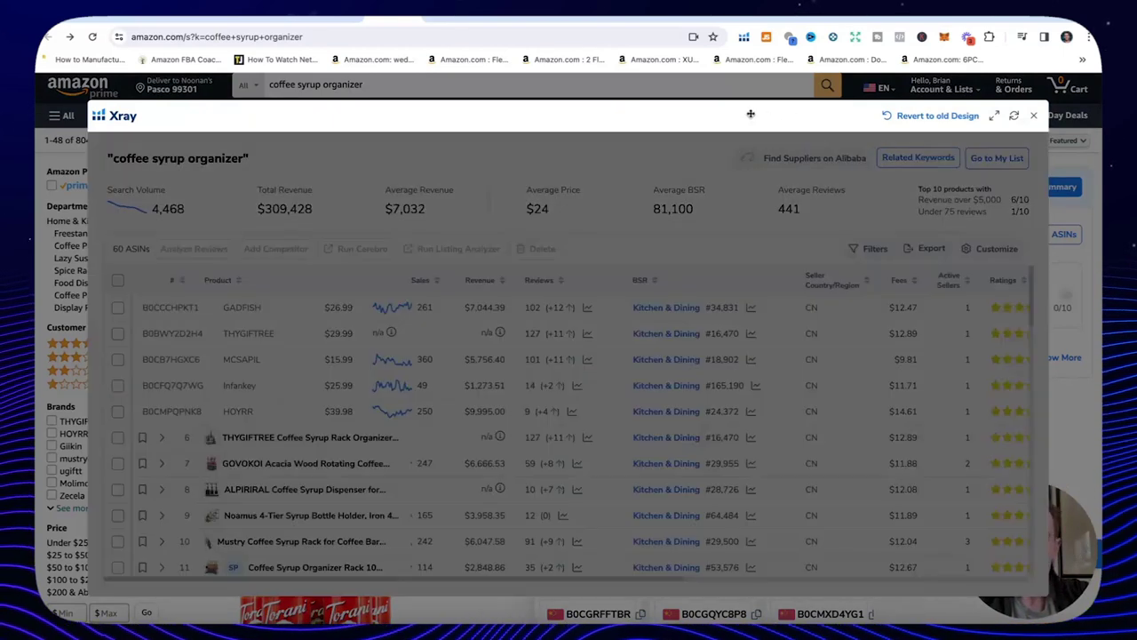
drag(749, 115, 665, 92)
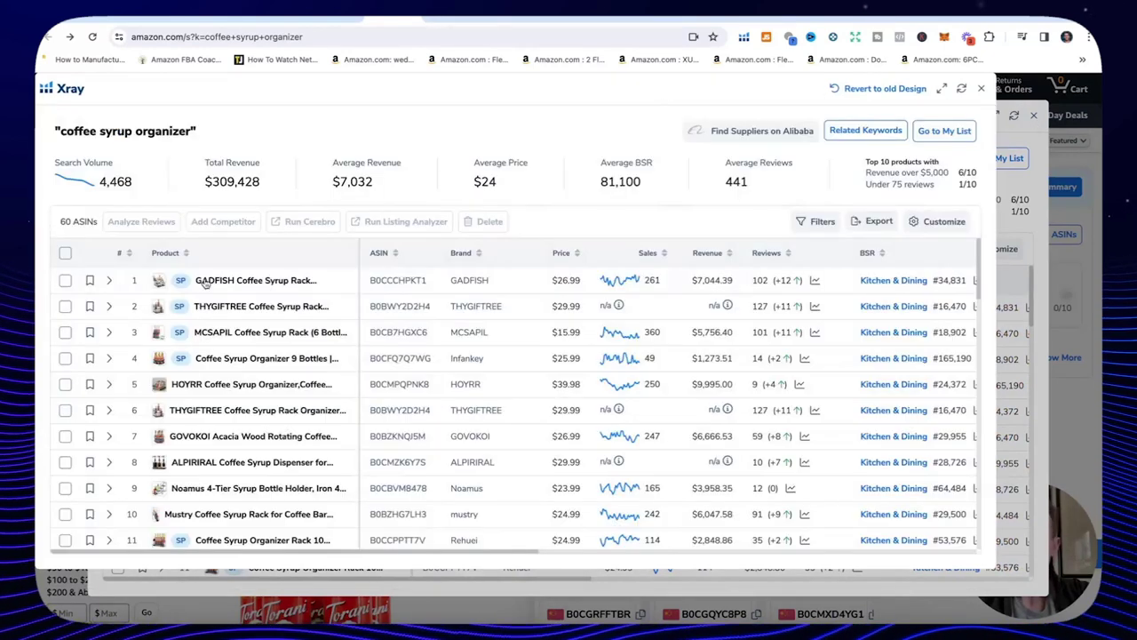
- Select the sponsored (SP) listings in the Xray product list, rows 1 to 4 and 11 to 13
click(65, 280)
click(65, 306)
click(65, 332)
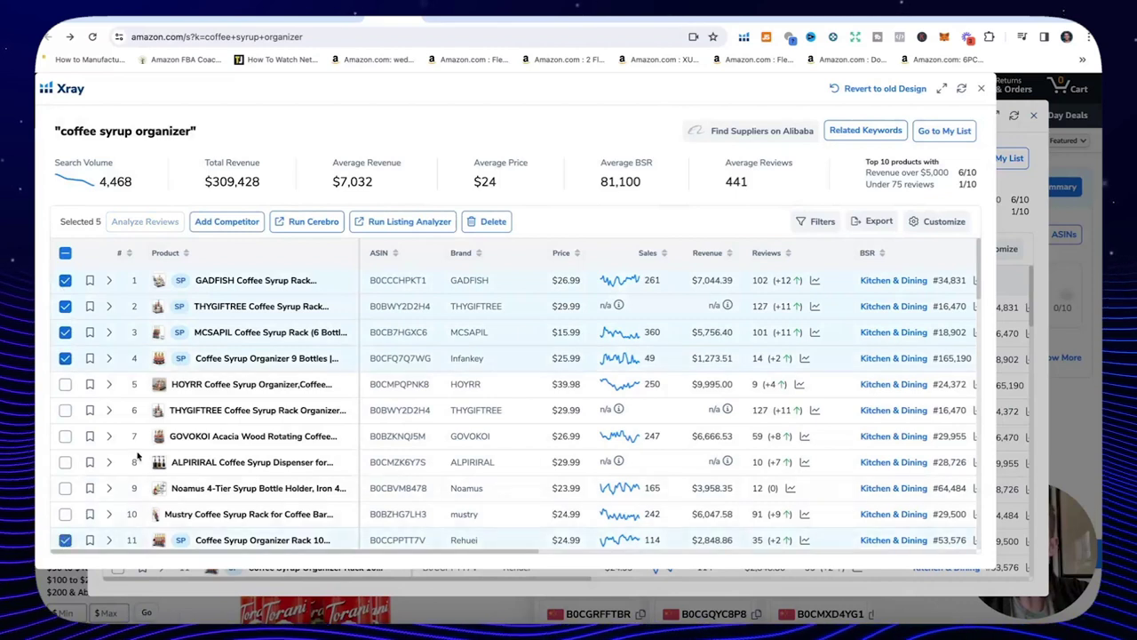
scroll(137, 455, down, 1)
click(65, 460)
click(65, 485)
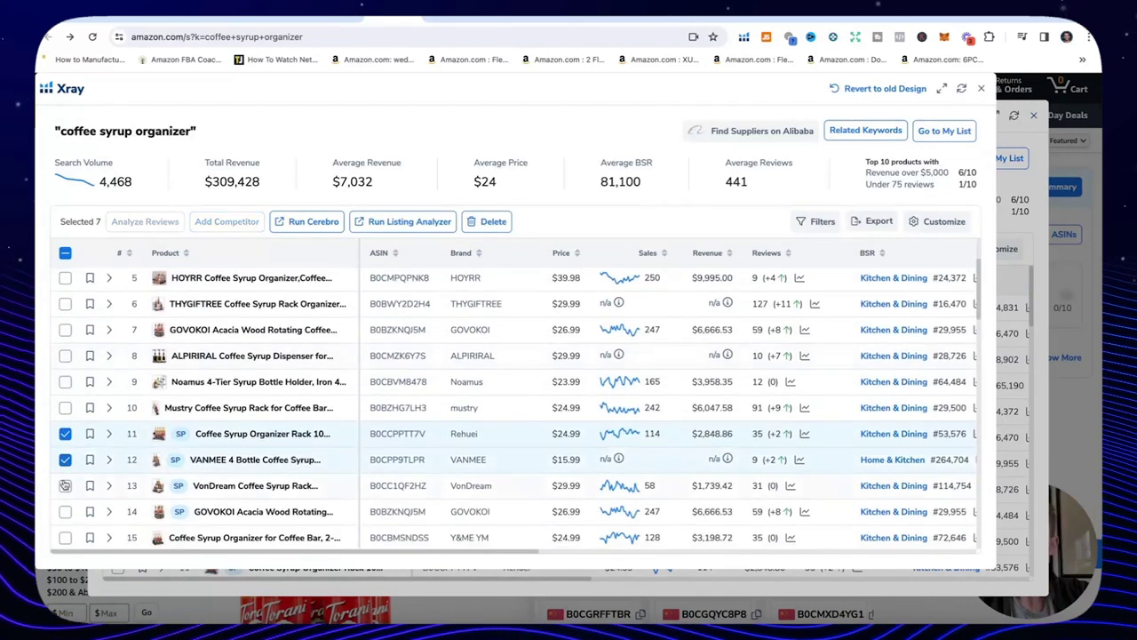